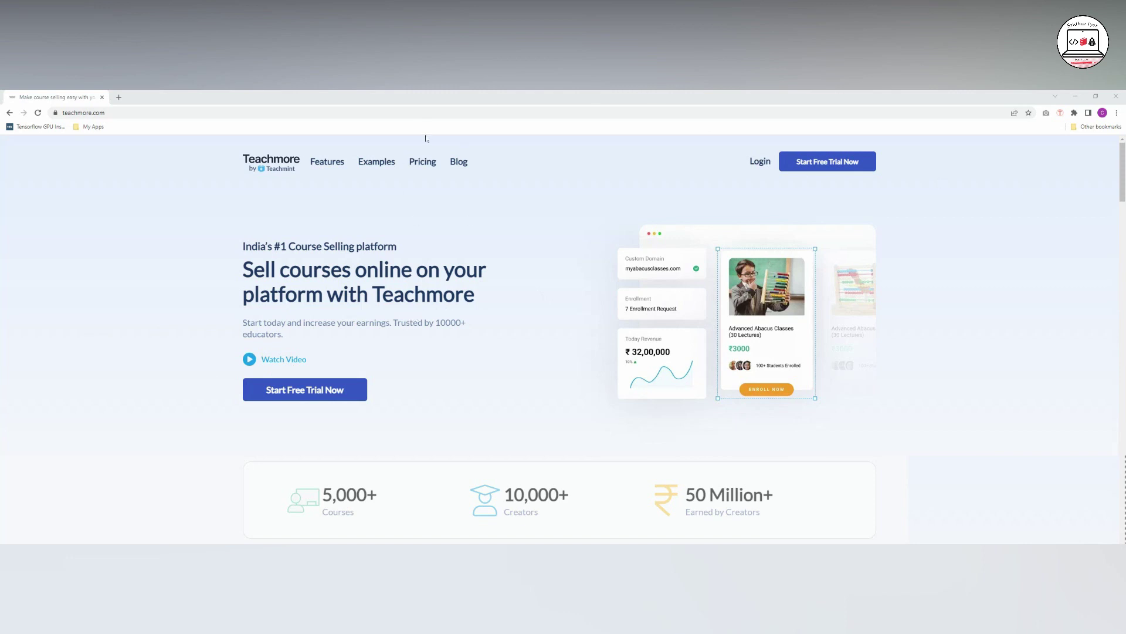
- Start creating a creator account, answering that you neither sell courses nor create online content, and decline saving the account password
click(760, 161)
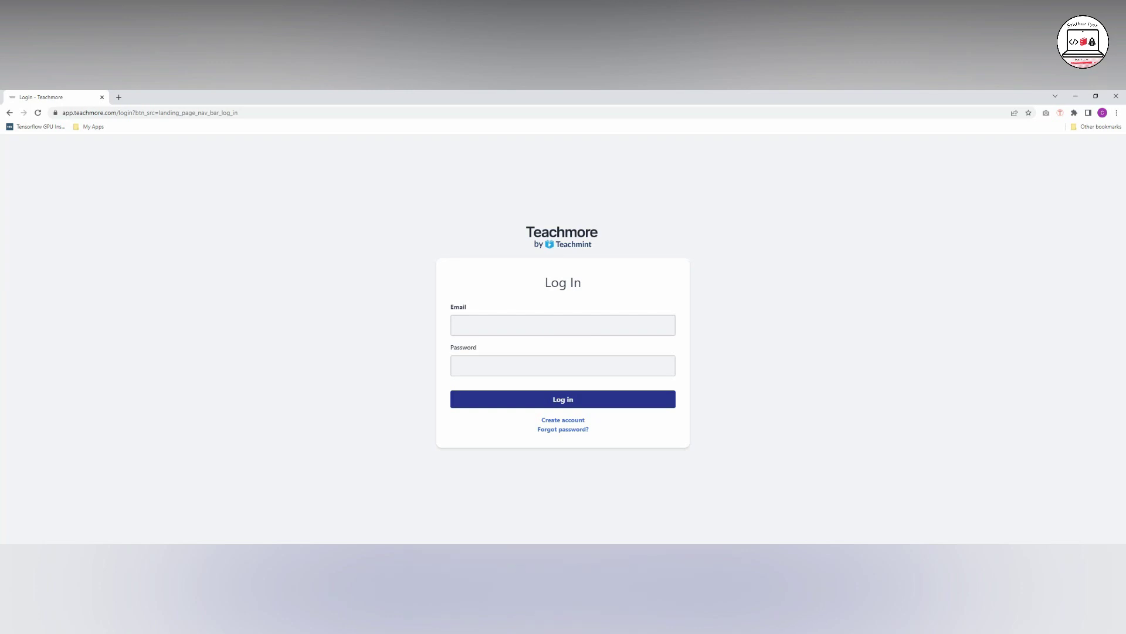
click(564, 420)
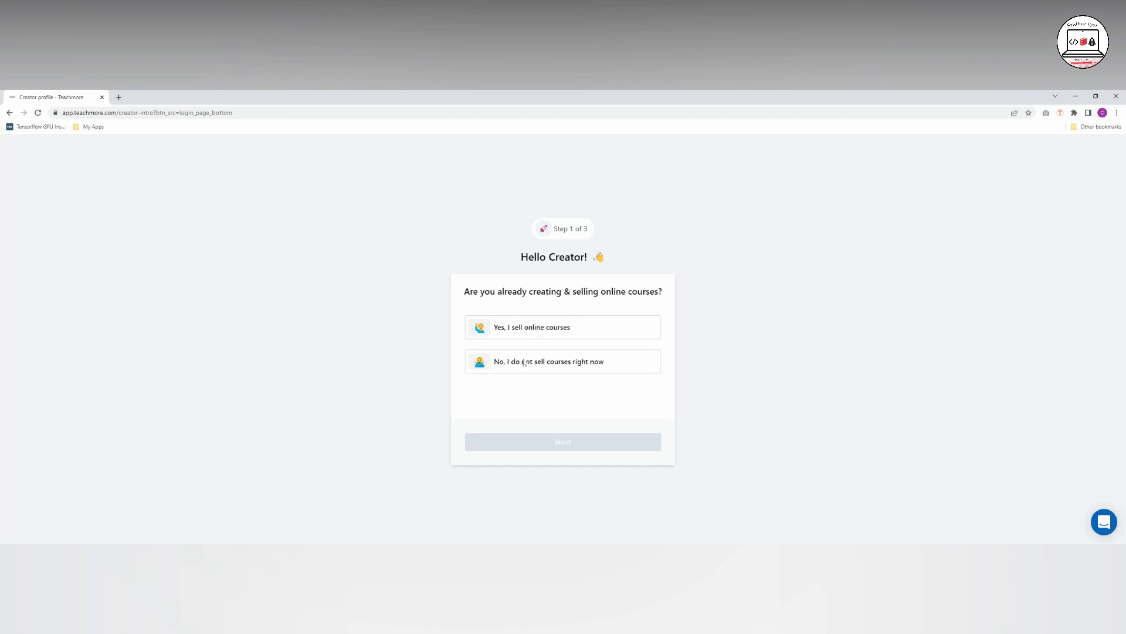
click(557, 363)
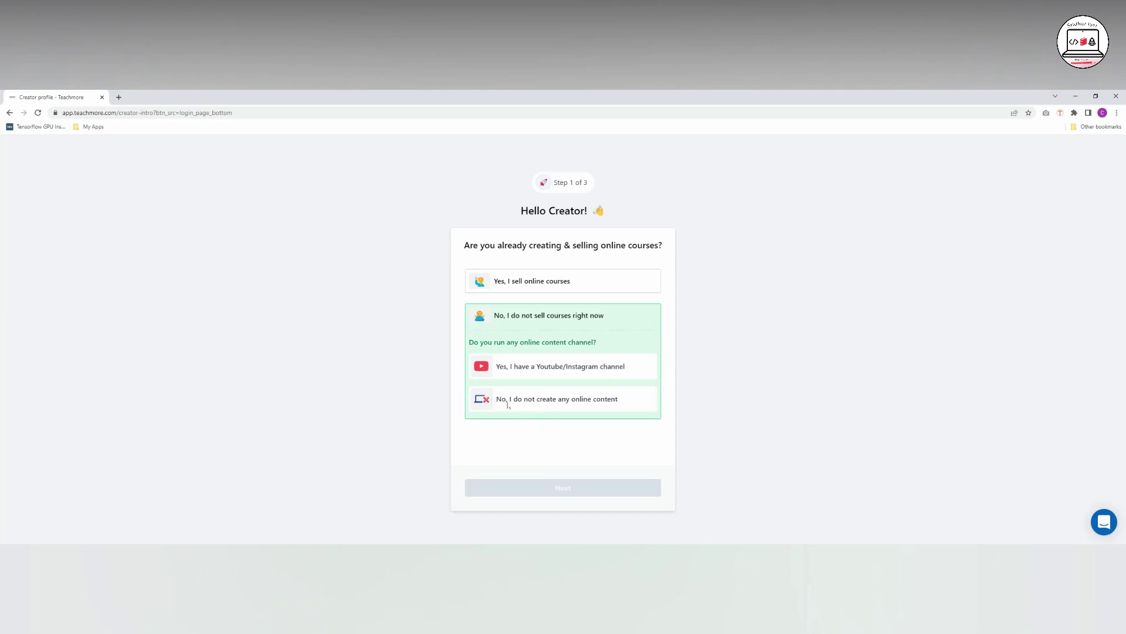
click(584, 400)
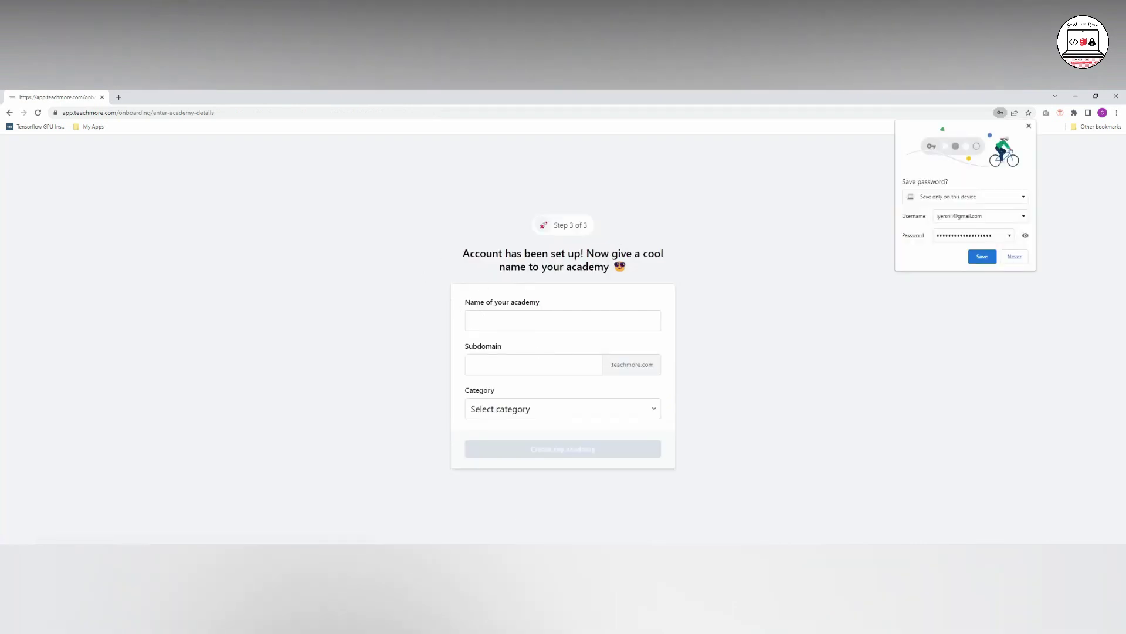
click(1011, 256)
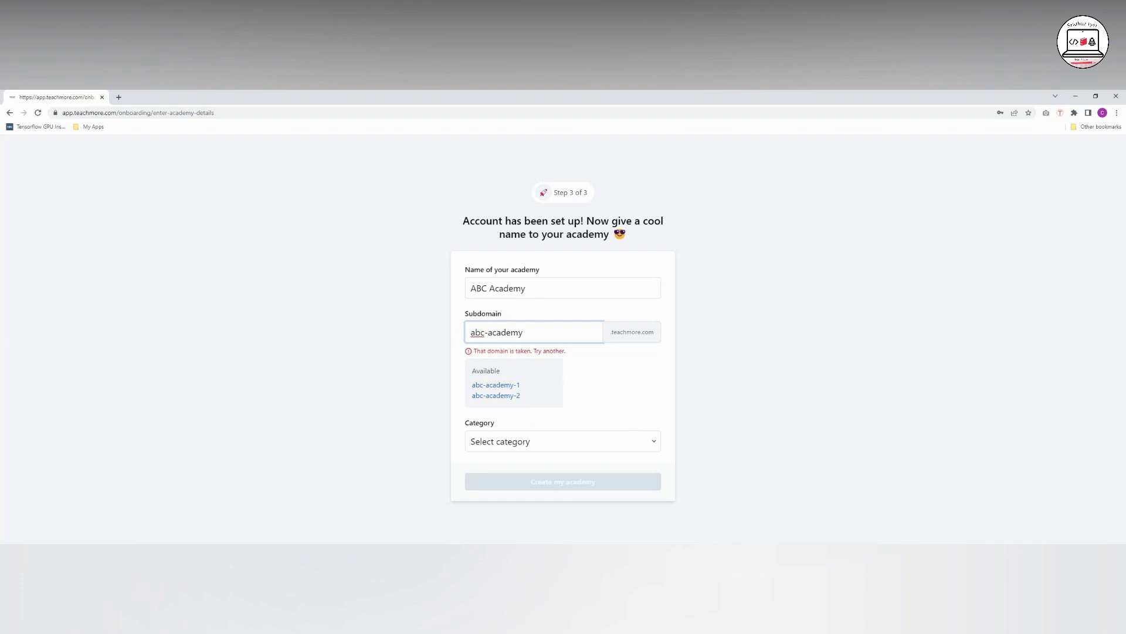
- Change the academy's subdomain to abc-academy-123
key(shift+Left)
key(shift+Left)
key(shift+Left)
key(shift+Left)
key(shift+Left)
key(shift+Left)
key(shift+Left)
key(shift+Left)
key(shift+Left)
key(Right)
key(shift+Left)
key(shift+Left)
key(shift+Left)
key(shift+Left)
key(shift+Left)
key(shift+Left)
key(shift+Left)
key(shift+Left)
key(shift+Left)
key(shift+Left)
key(shift+Left)
key(shift+Right)
key(shift+Right)
key(shift+Right)
key(shift+Right)
key(shift+Left)
key(Right)
key(shift+Left)
key(shift+Left)
key(shift+Left)
key(shift+Left)
key(shift+Left)
key(shift+Left)
key(shift+Left)
key(shift+Left)
key(shift+Left)
key(shift+Left)
key(shift+Left)
key(Right)
text(-)
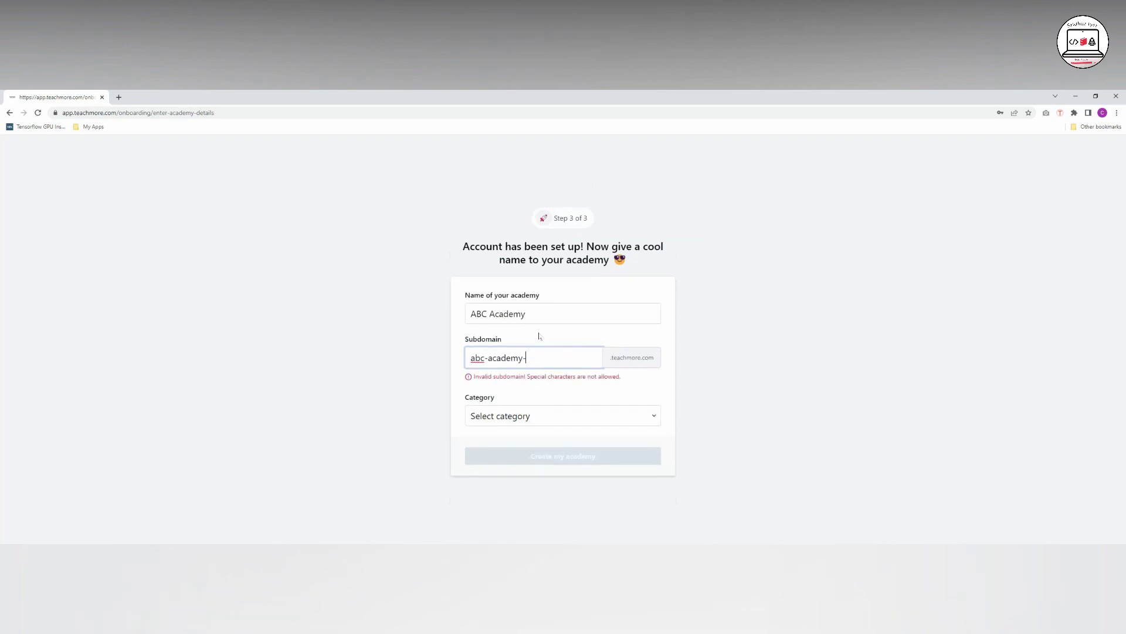
text(123)
click(526, 379)
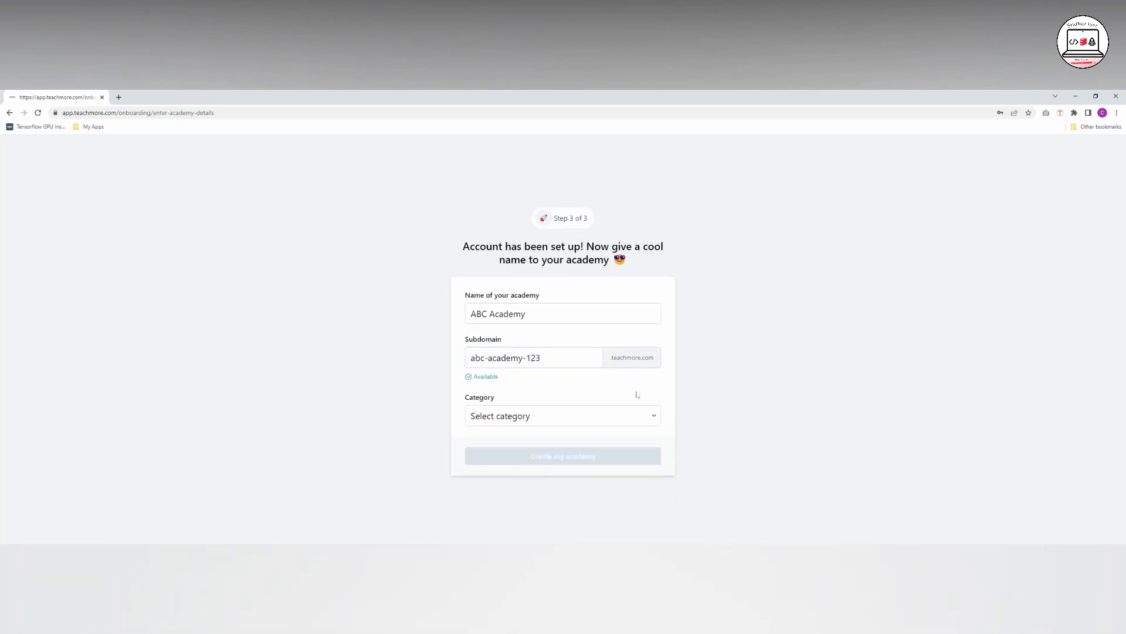
drag(543, 358, 469, 358)
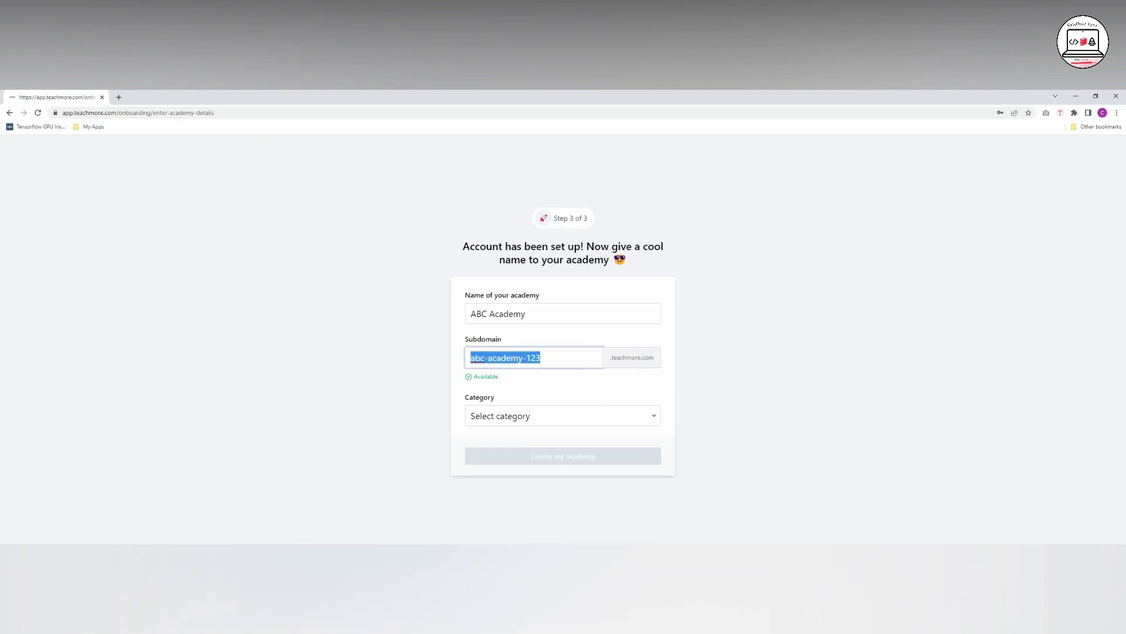
click(519, 382)
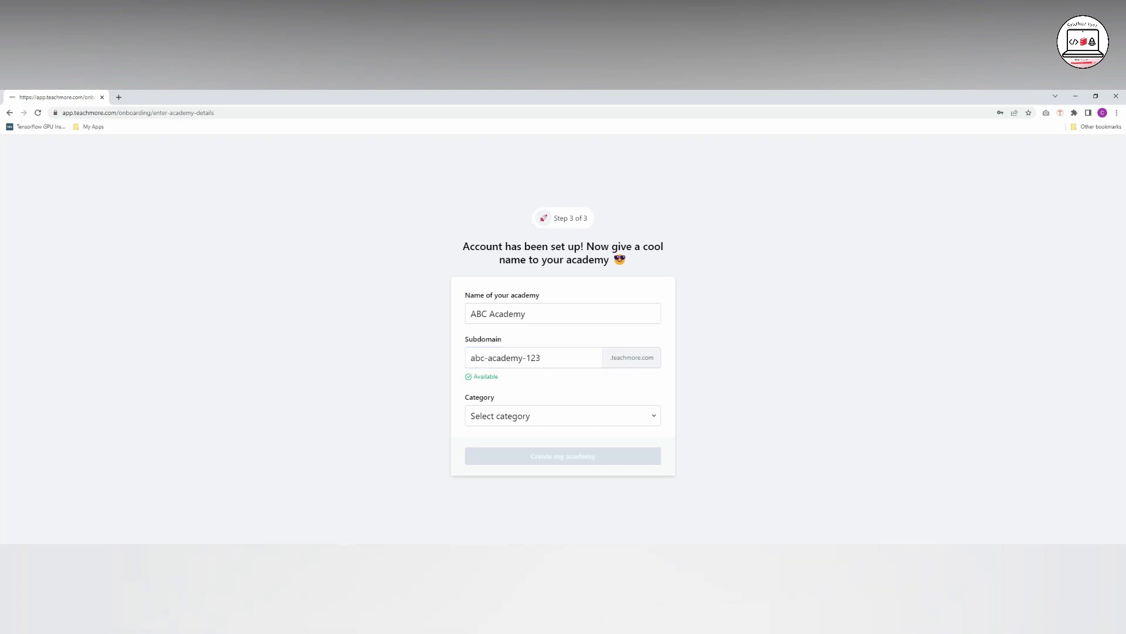
drag(542, 358, 461, 363)
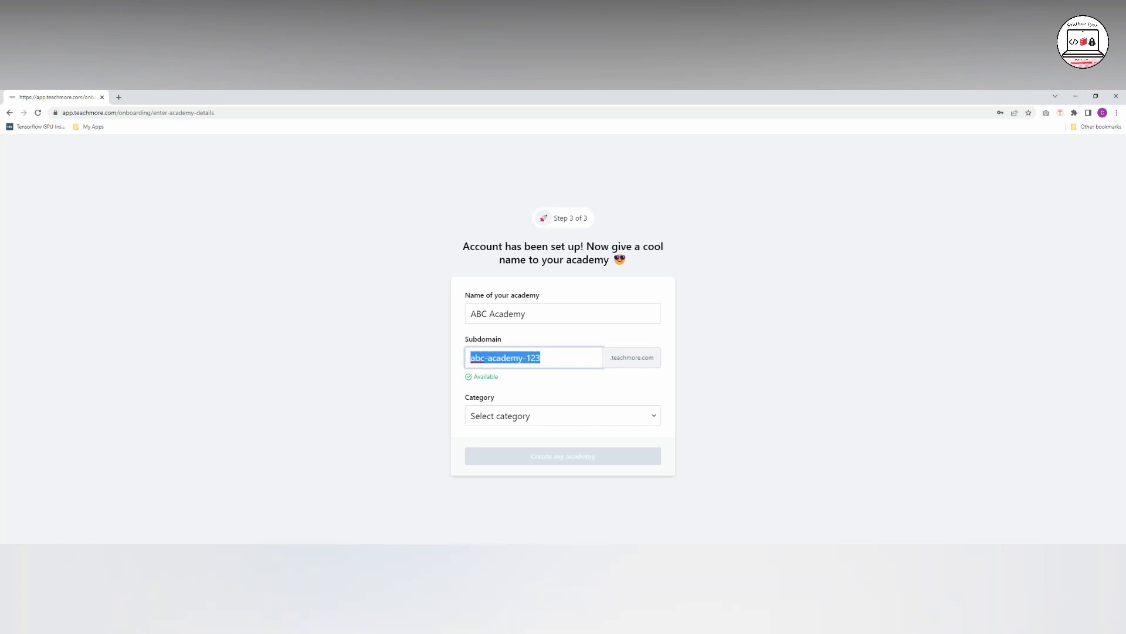
click(504, 358)
drag(542, 358, 469, 359)
- Set the academy's category to College/PG and create the academy
click(577, 423)
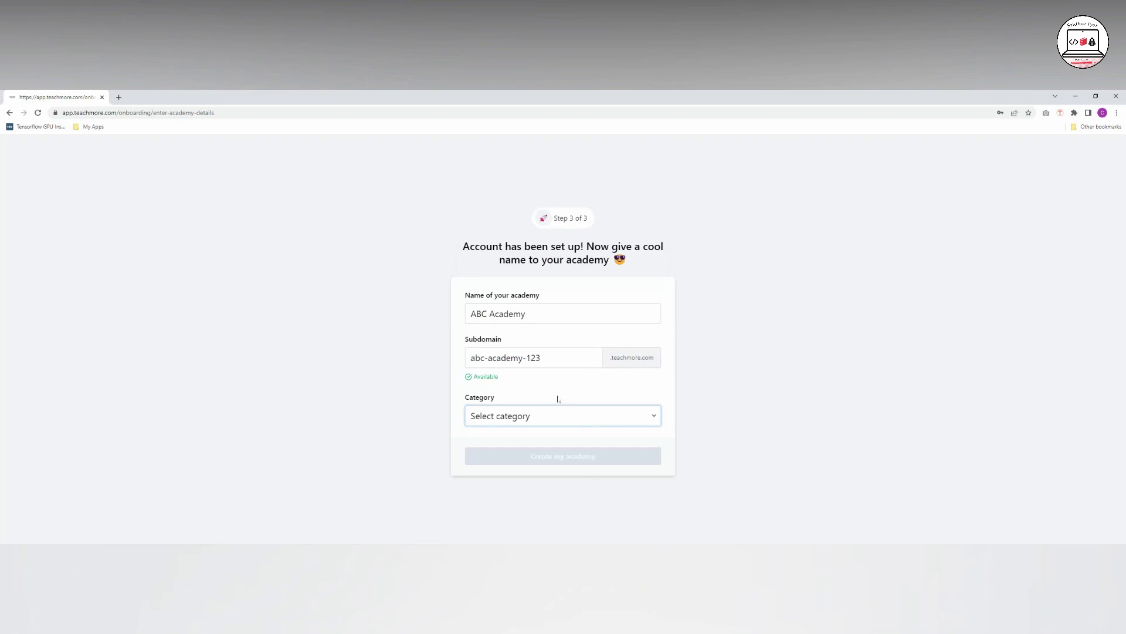
click(569, 418)
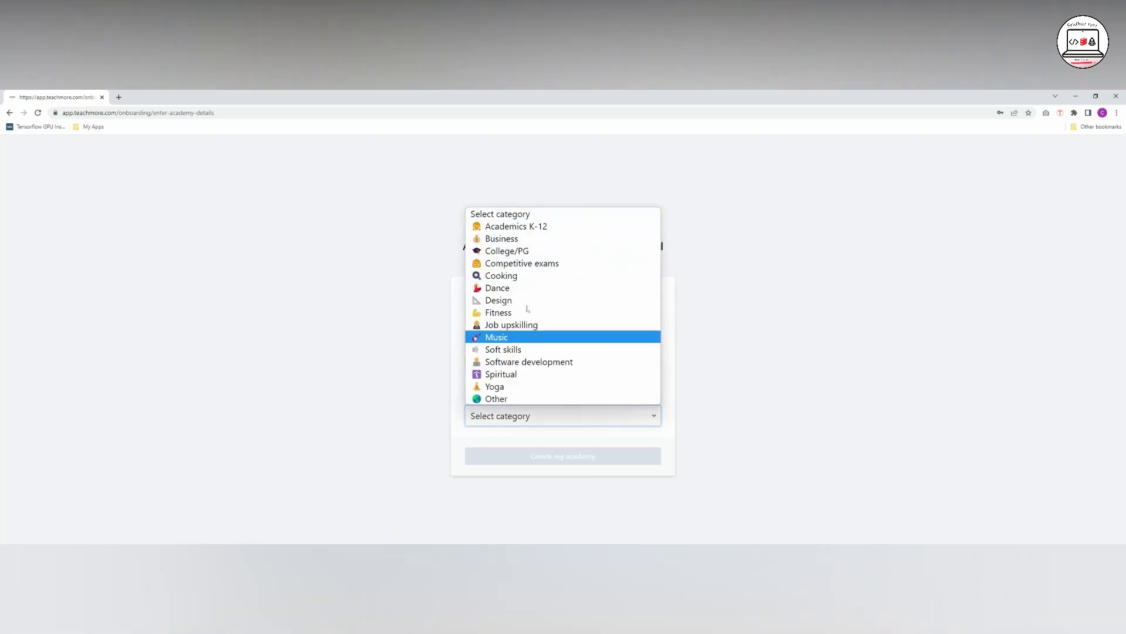
click(531, 253)
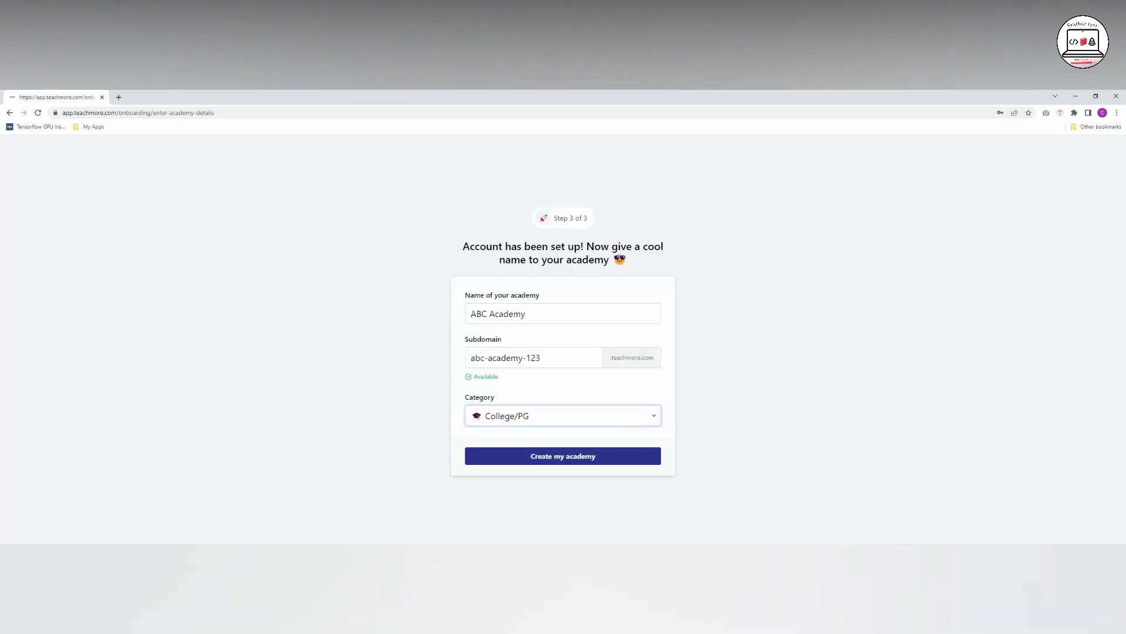
click(568, 460)
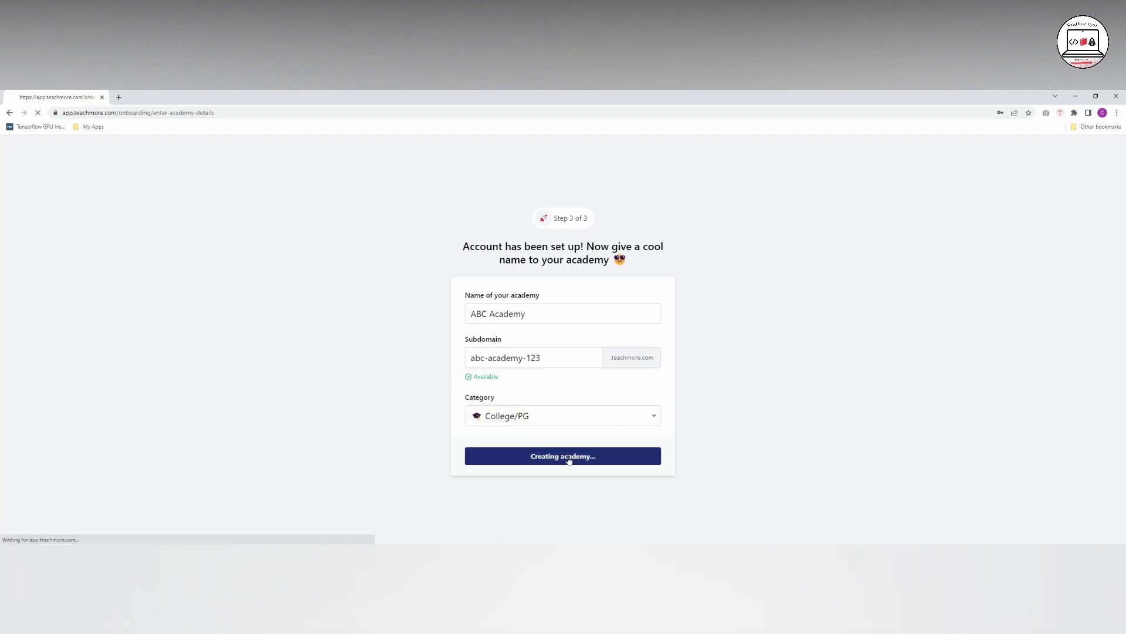
- Name the first course "Ethical Hacking" and create it
click(475, 355)
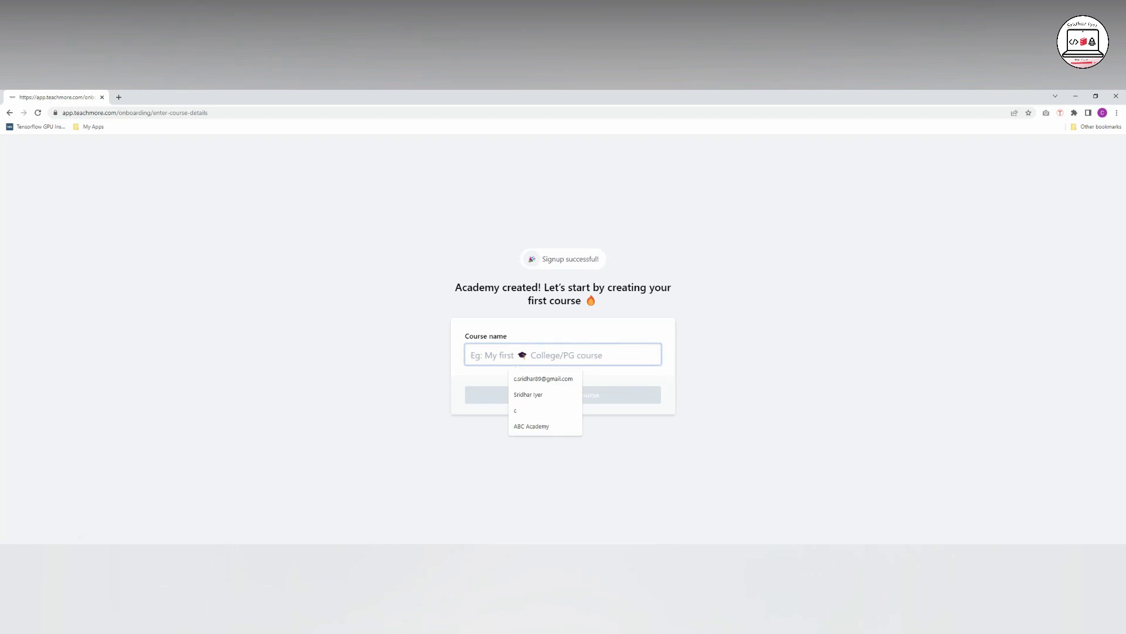
text(Ethical Hacking)
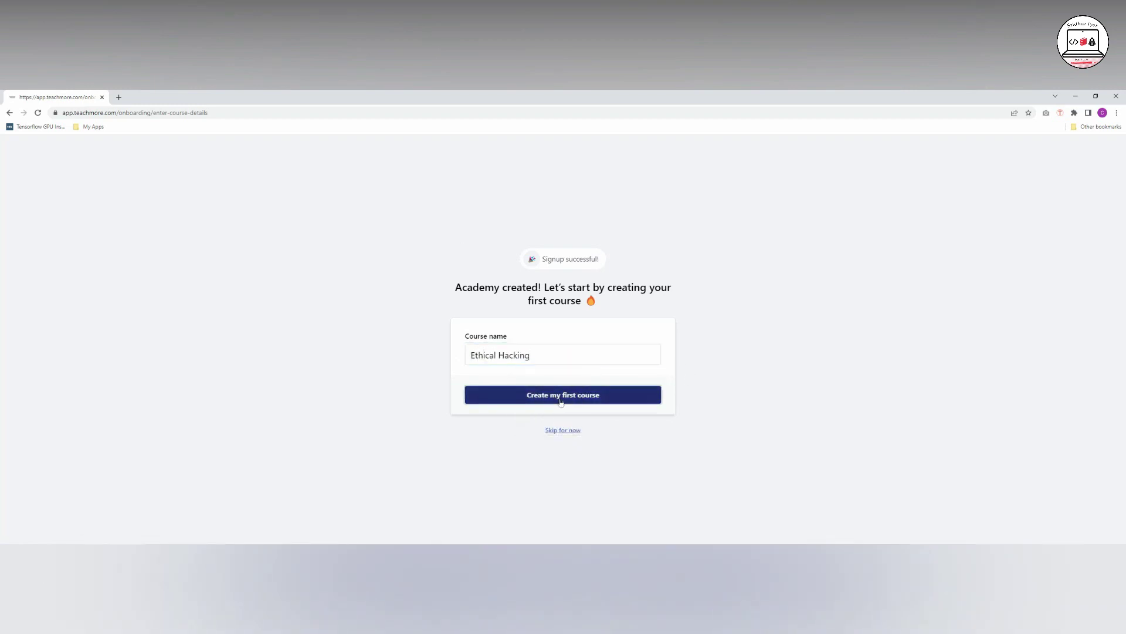
click(561, 402)
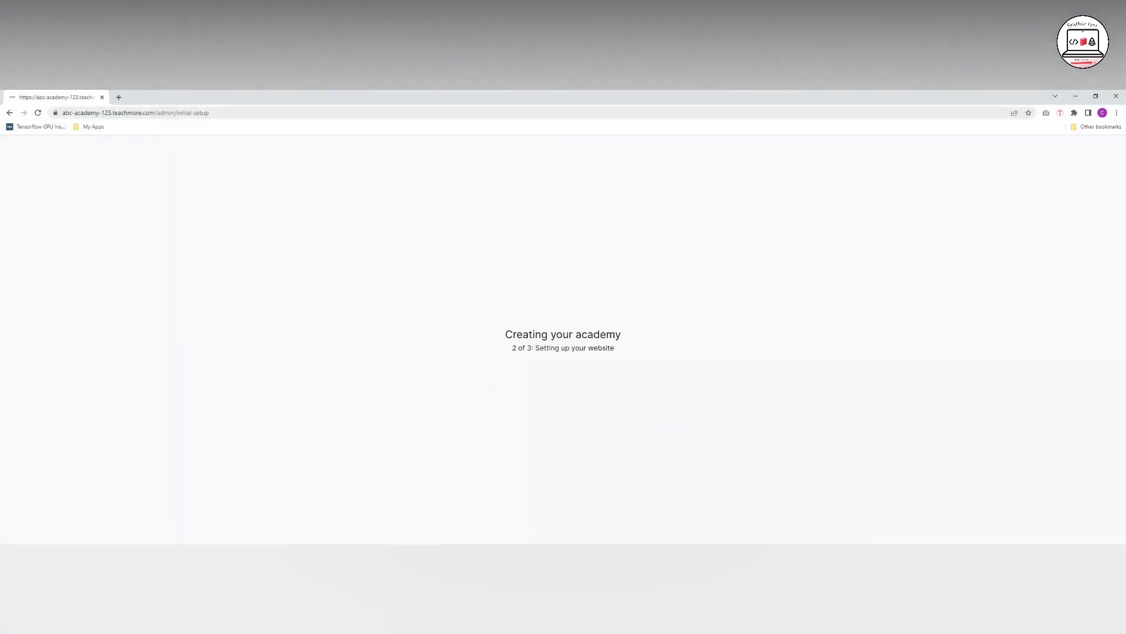
drag(209, 113, 64, 116)
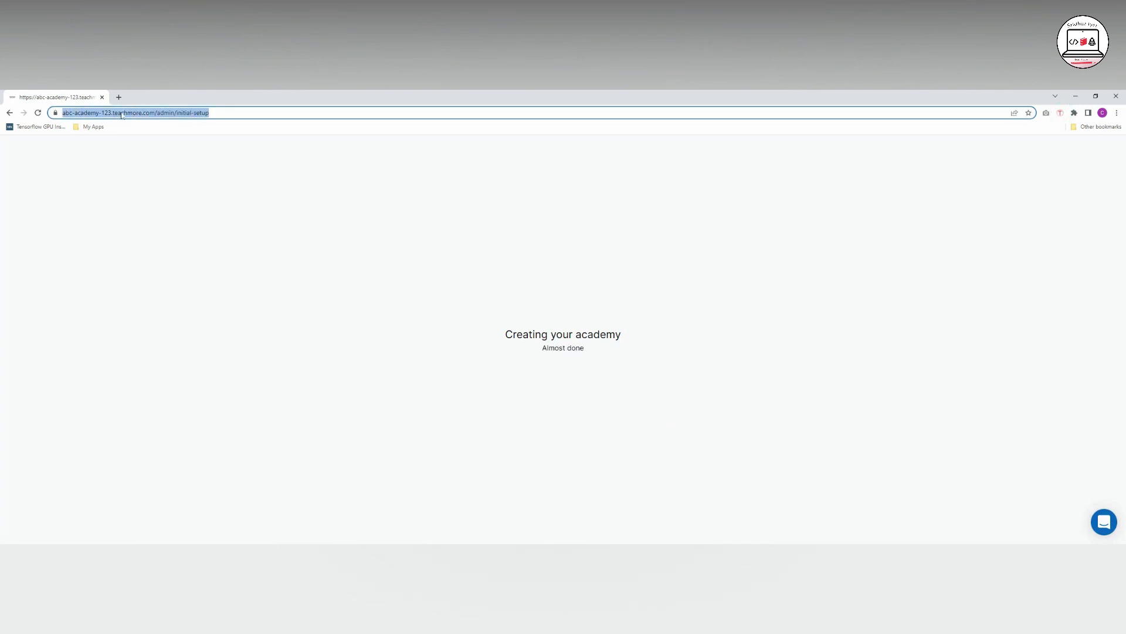
click(116, 115)
right_click(83, 115)
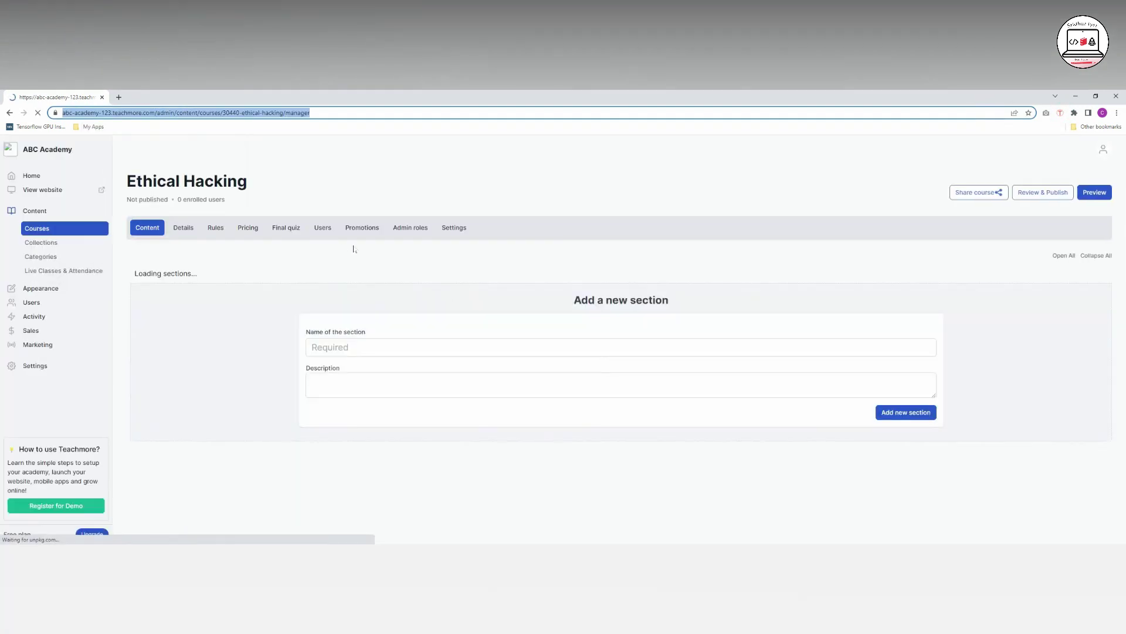
click(296, 158)
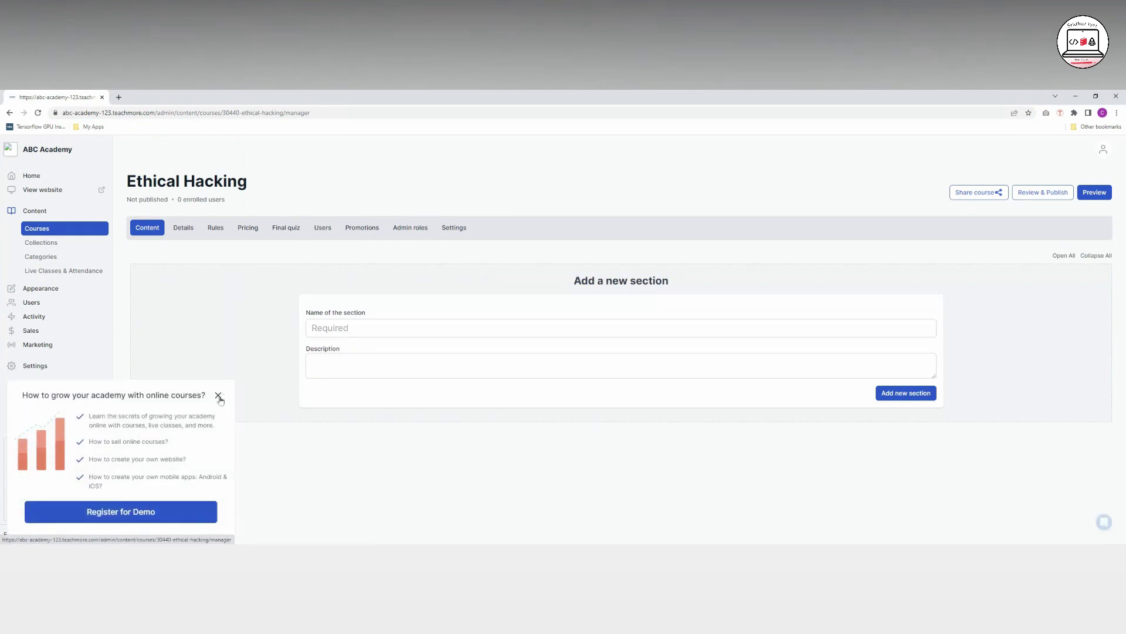
- Dismiss the demo registration pop-up and view the academy's public website with its name and course search
click(219, 397)
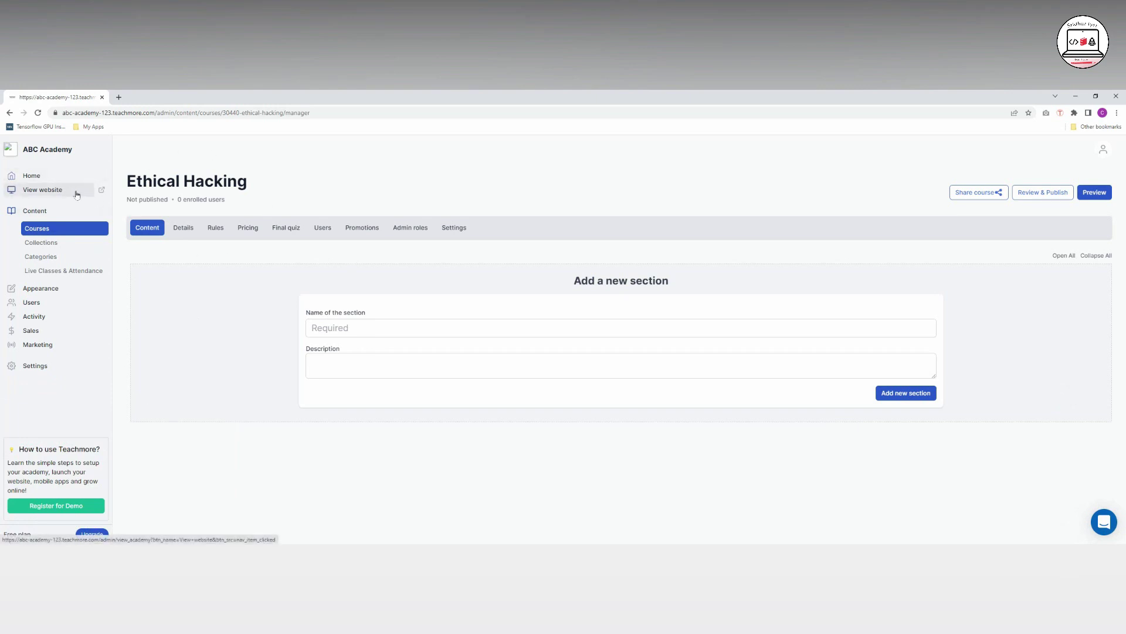
click(44, 194)
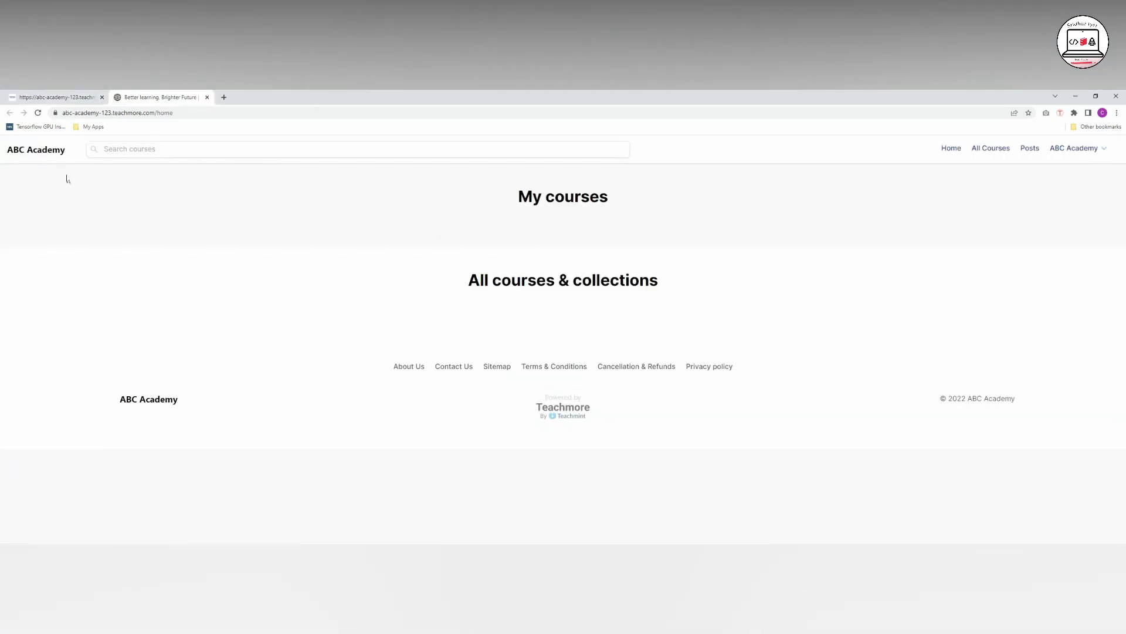
drag(3, 150, 63, 150)
click(117, 149)
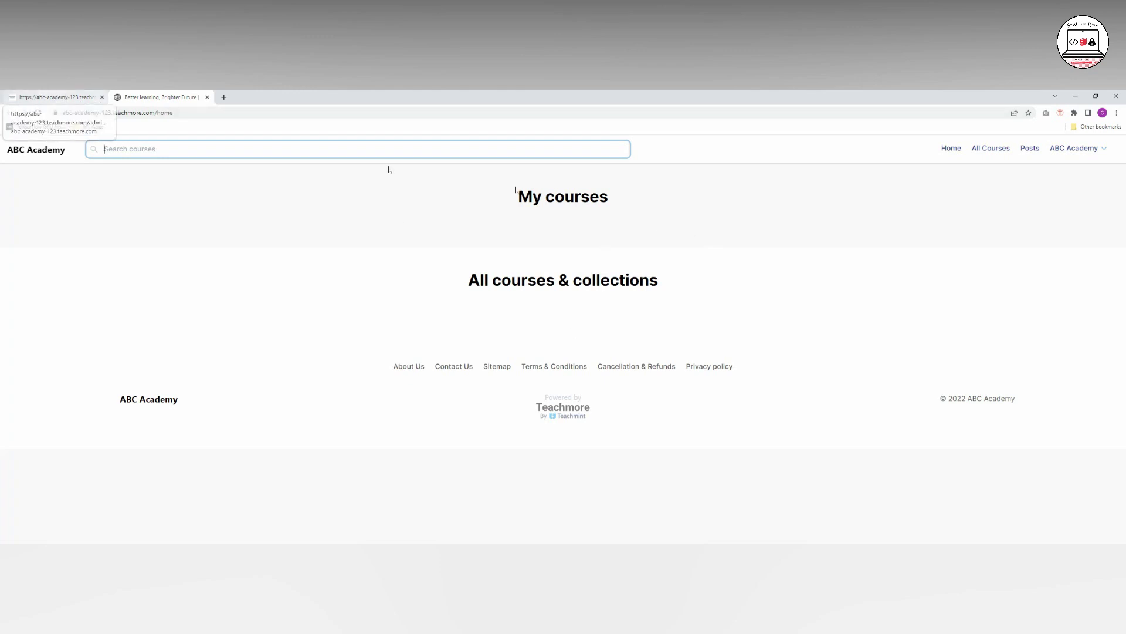
- Return to the academy administration and open the Ethical Hacking course from the course list
click(62, 98)
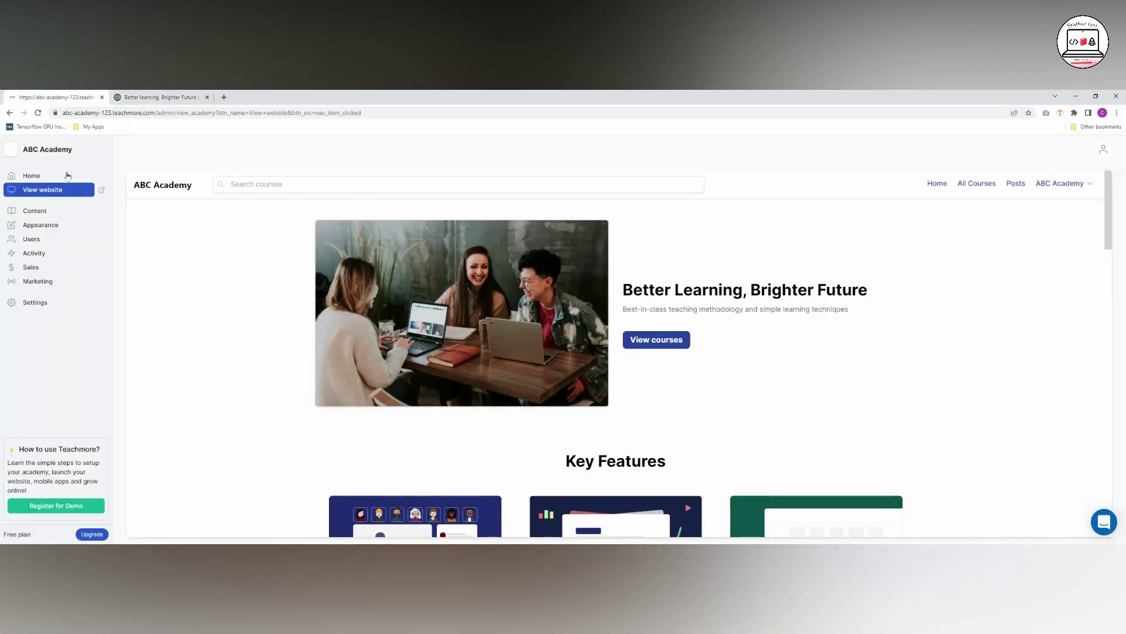
click(36, 210)
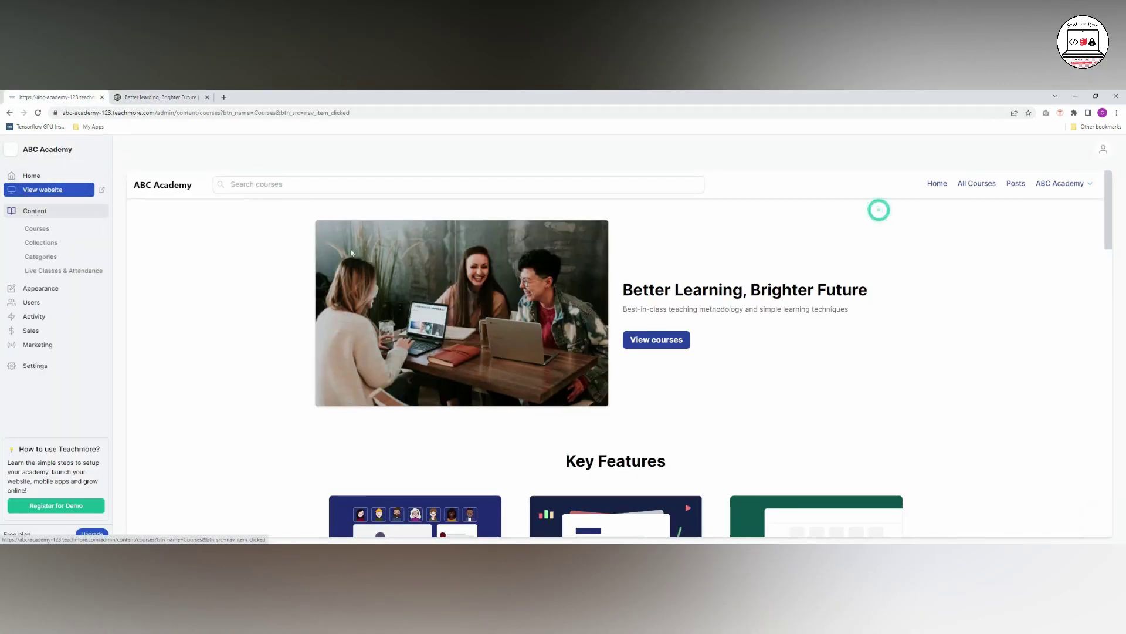
click(231, 245)
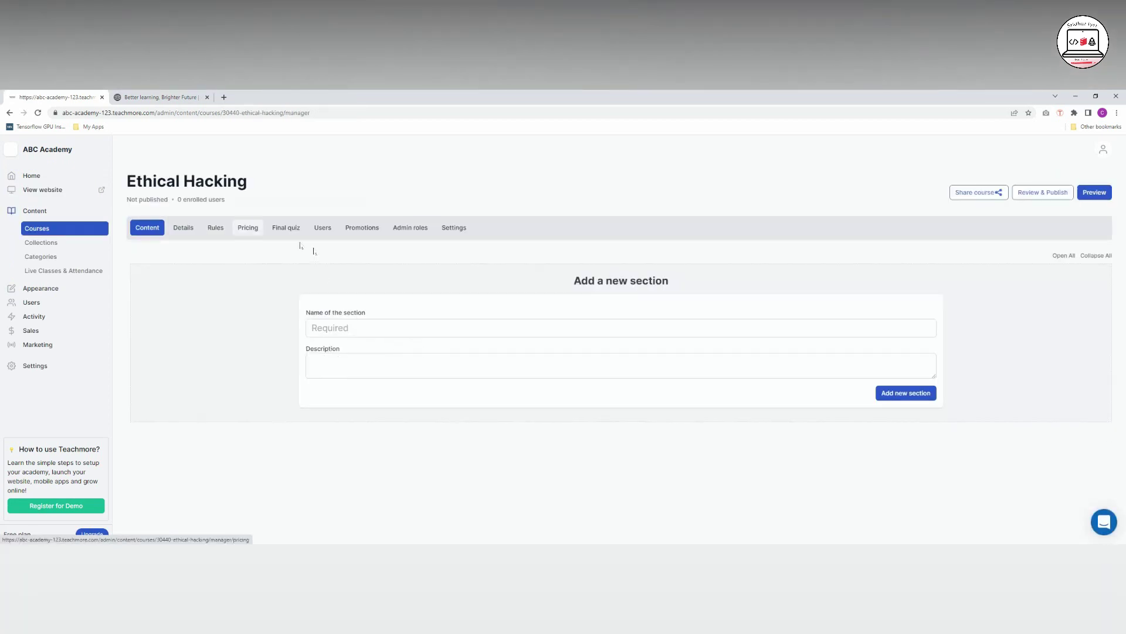
- Recheck the public website's course area and open the Ethical Hacking course's details in the administration
key(ctrl+Tab)
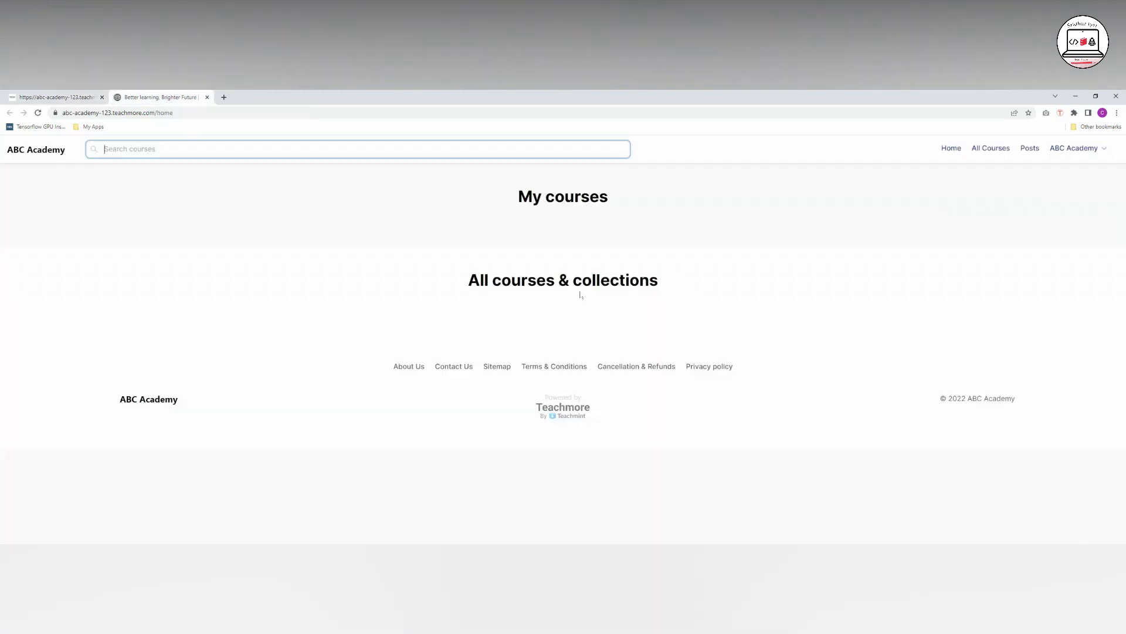
key(ctrl+Tab)
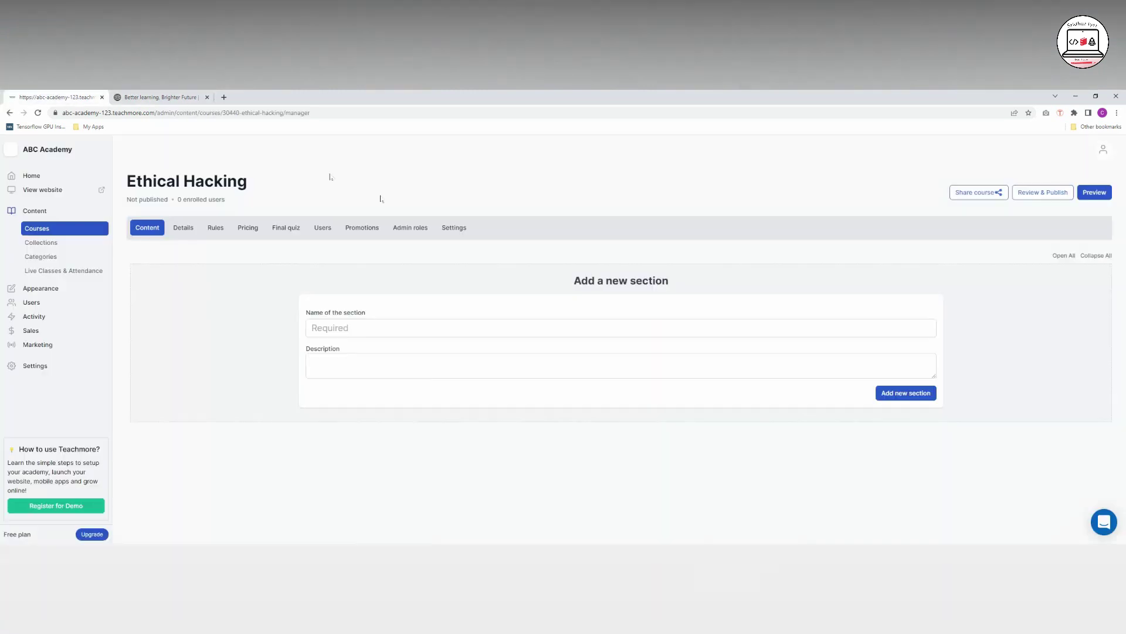
click(190, 229)
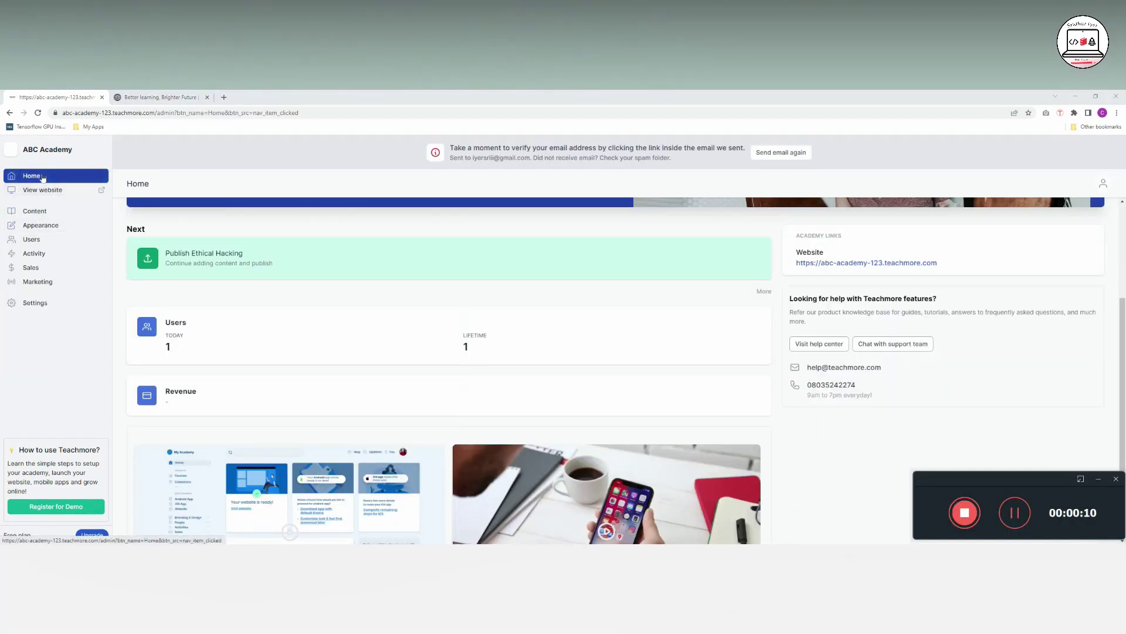
click(35, 211)
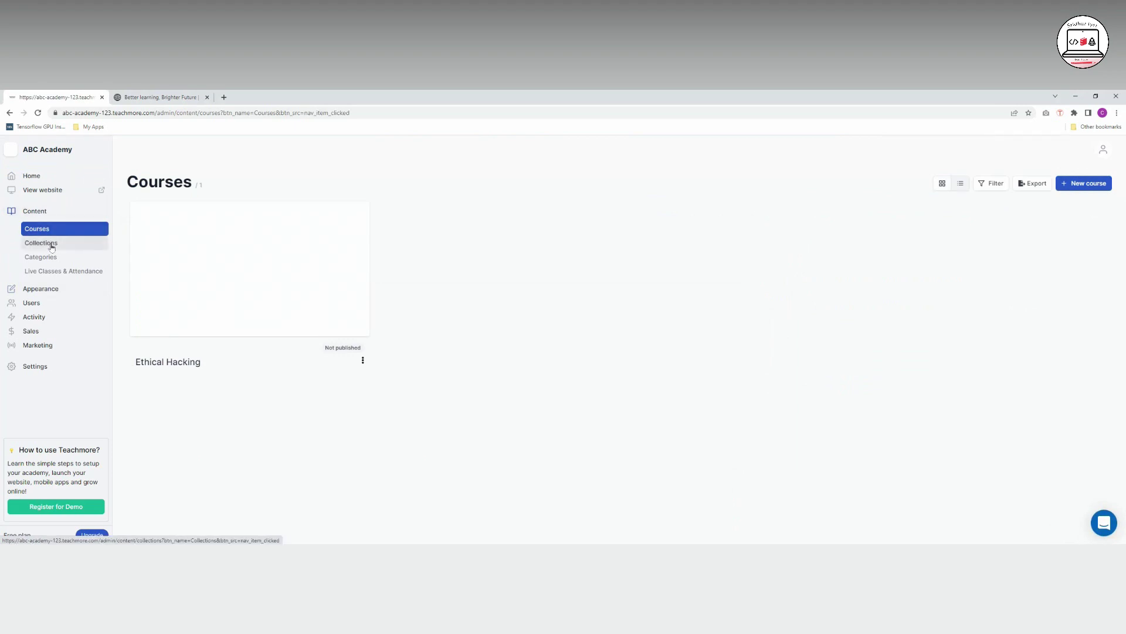
click(1083, 185)
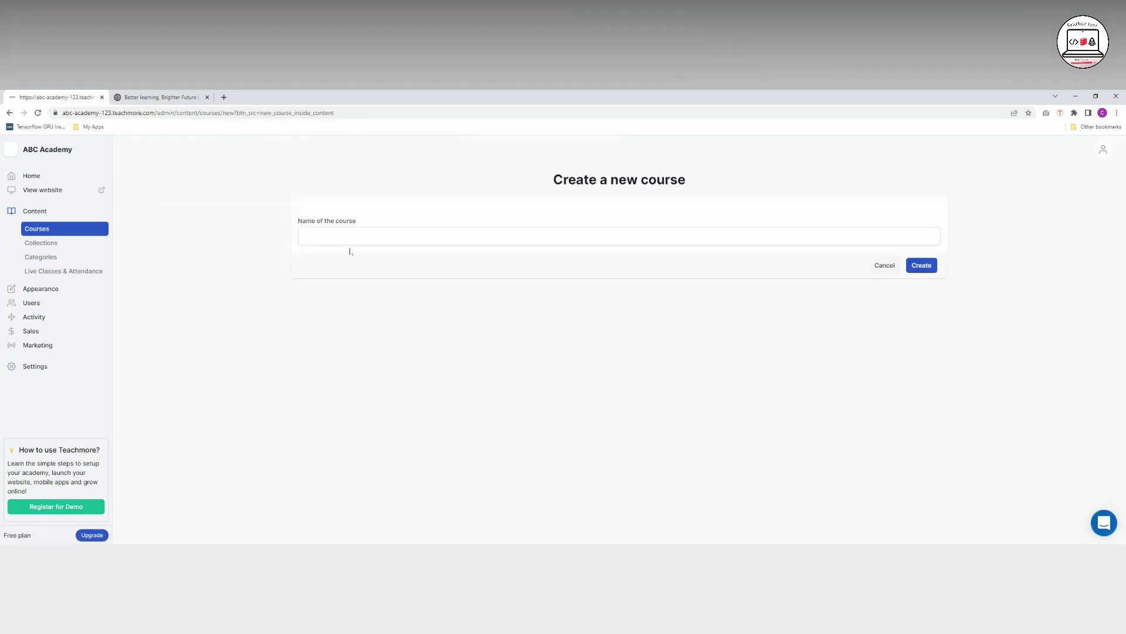
key(Return)
click(880, 268)
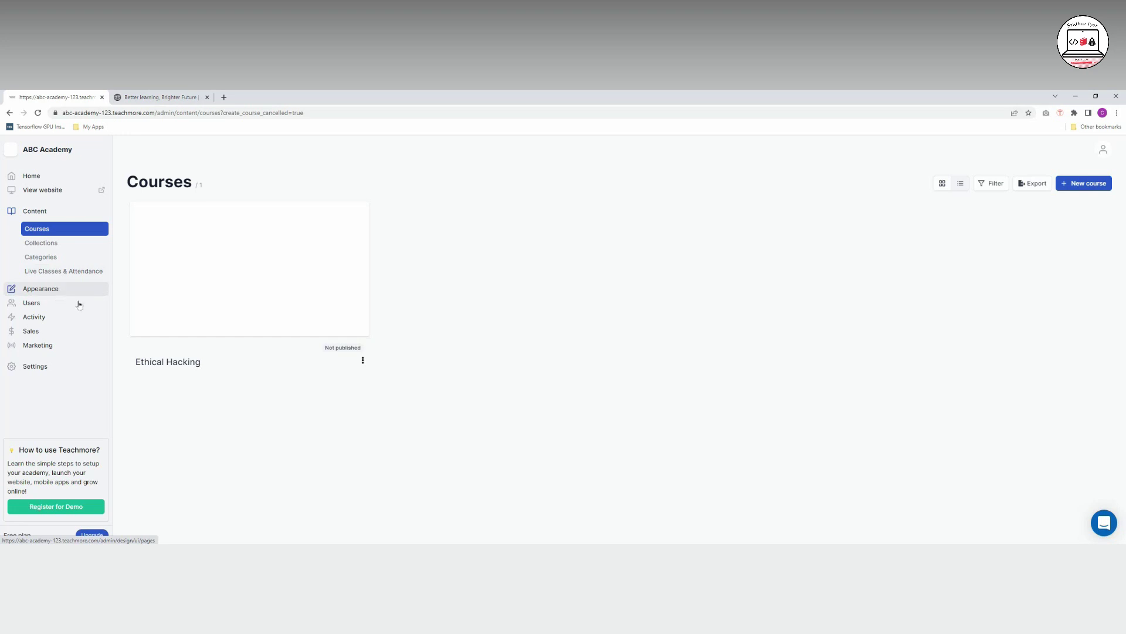
- Open the academy's Landing page in the appearance editor and examine its sections from the hero image down to the footer
click(59, 292)
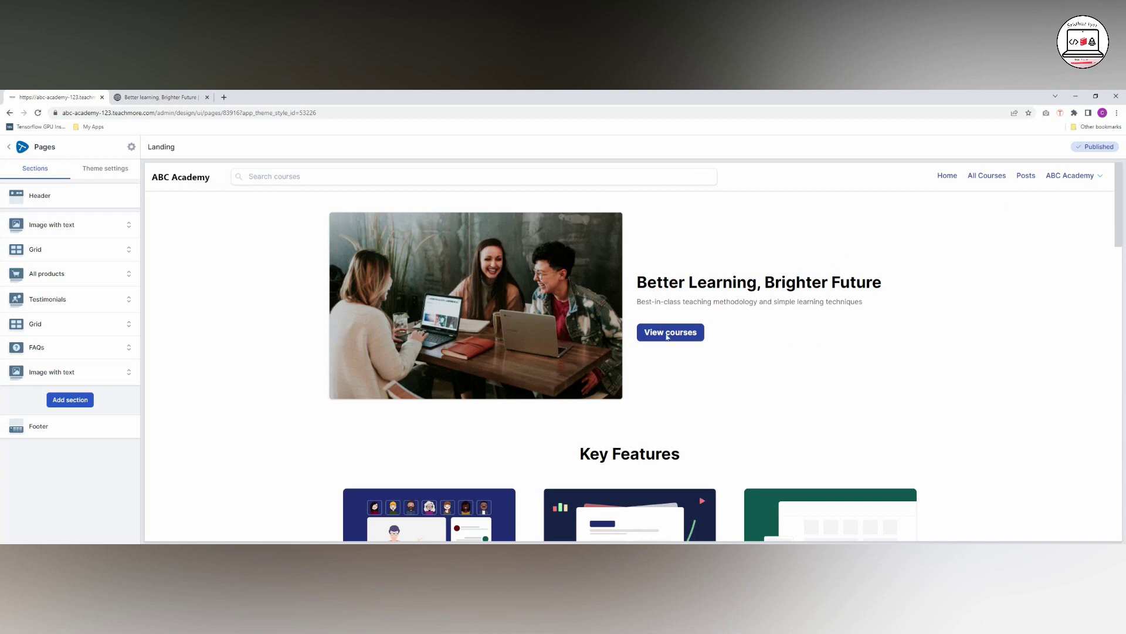
scroll(620, 222, down, 2)
scroll(659, 241, down, 2)
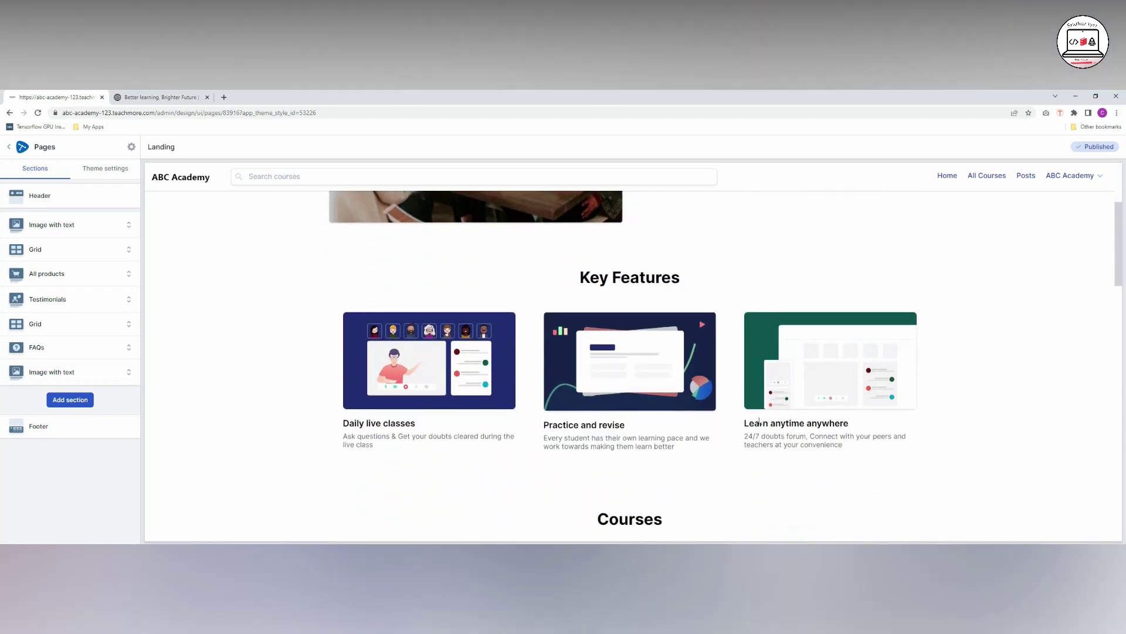
scroll(763, 437, down, 8)
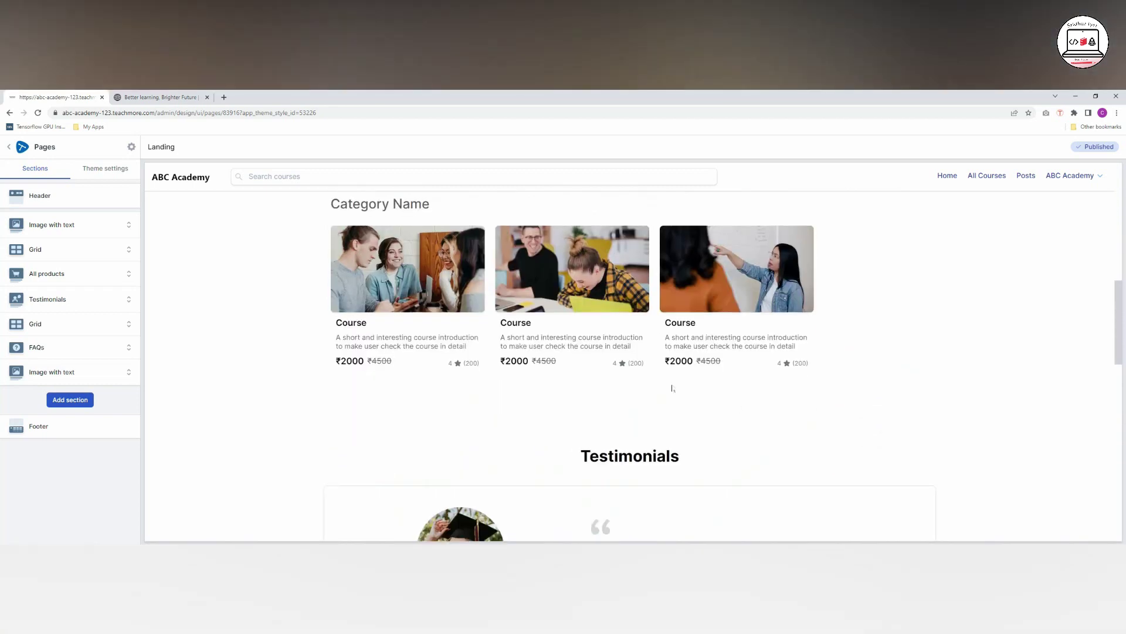
scroll(696, 366, down, 9)
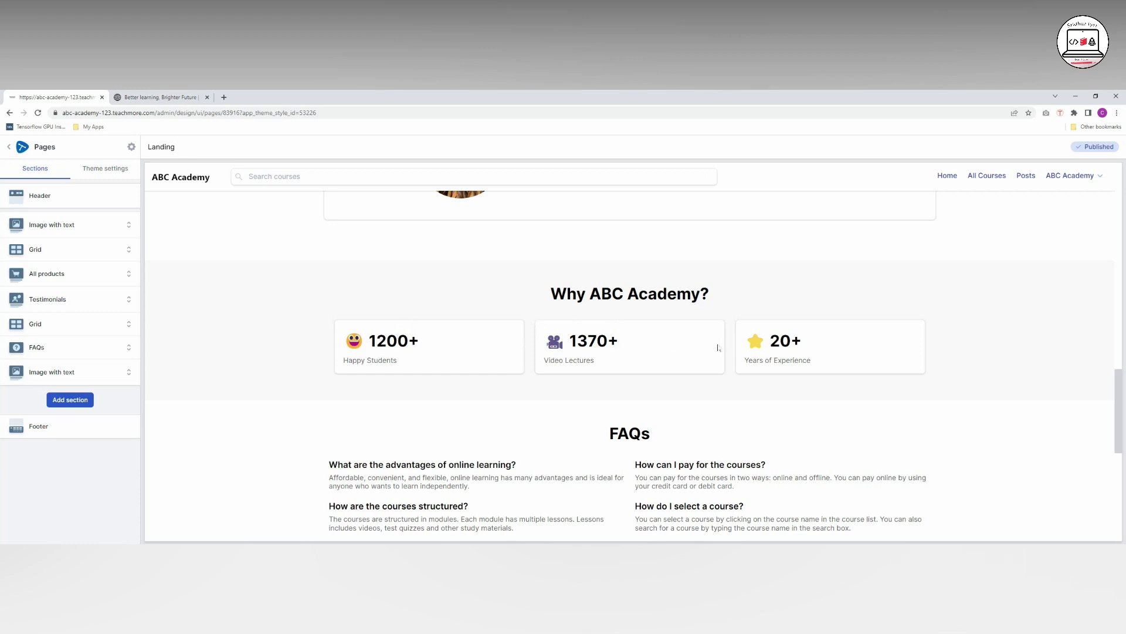
scroll(718, 347, down, 2)
scroll(718, 348, up, 8)
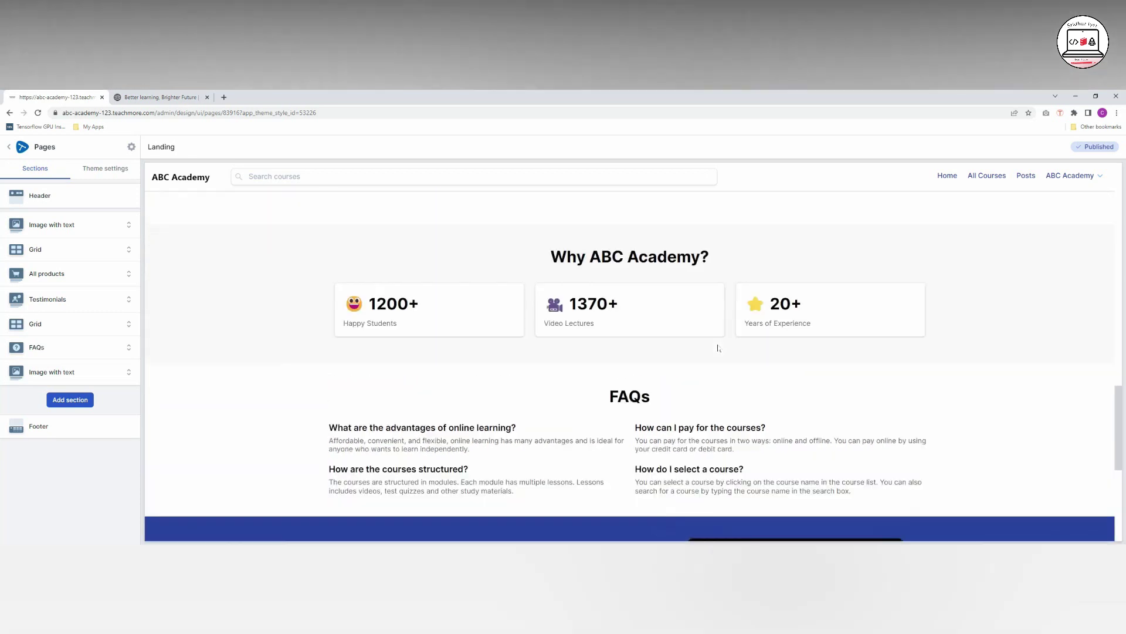
scroll(717, 344, down, 5)
scroll(717, 343, down, 5)
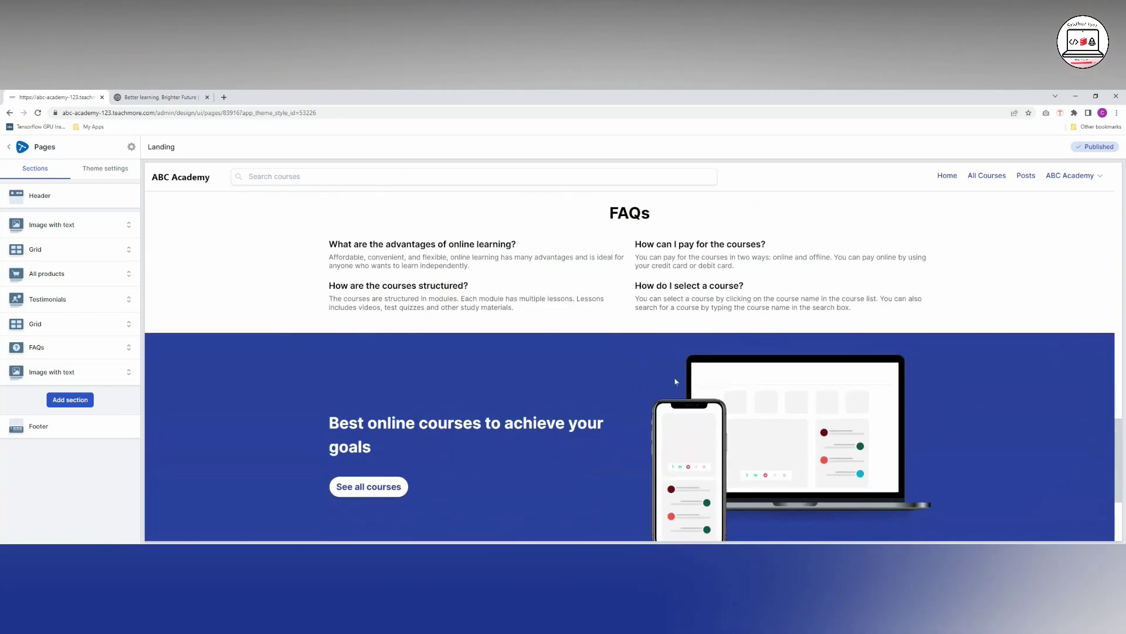
scroll(675, 381, down, 4)
scroll(400, 284, up, 4)
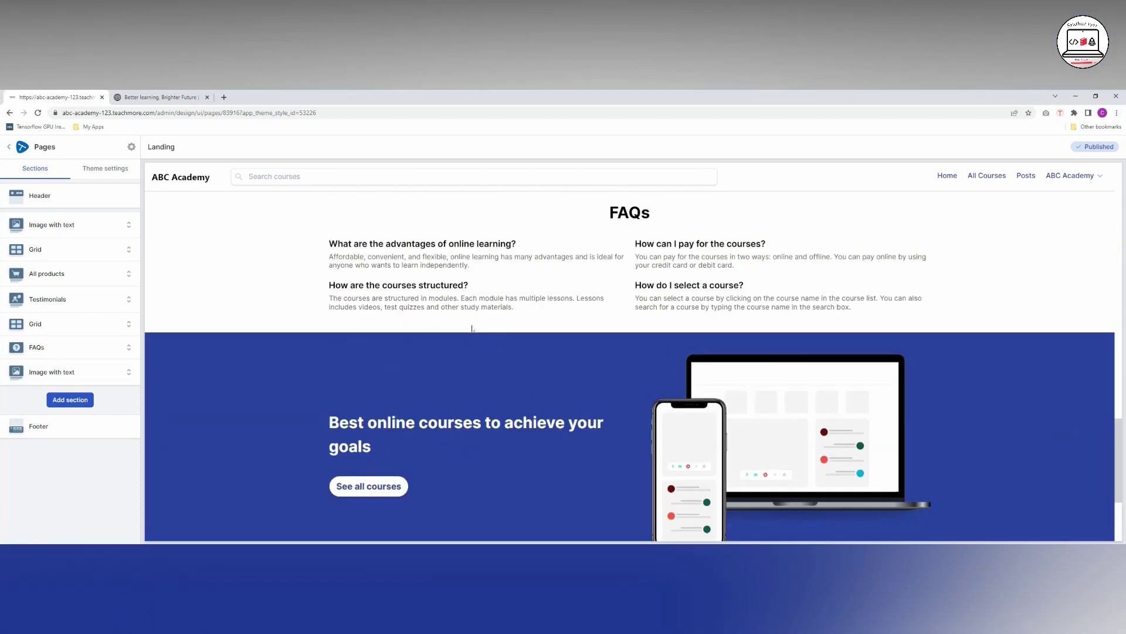
scroll(475, 329, down, 2)
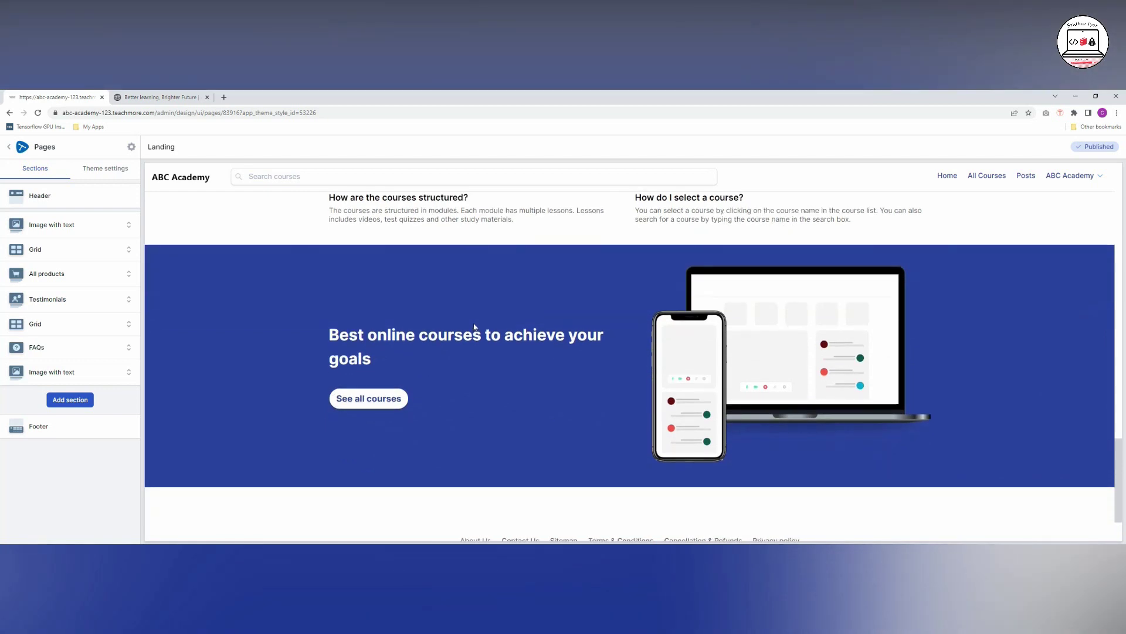
scroll(508, 350, down, 2)
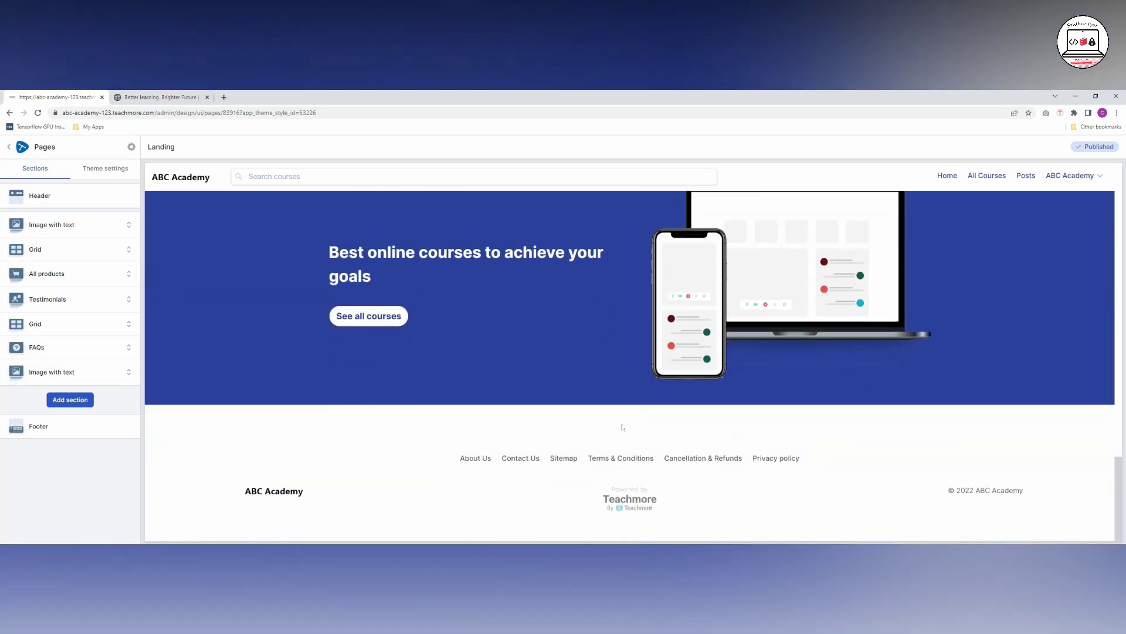
scroll(426, 329, up, 6)
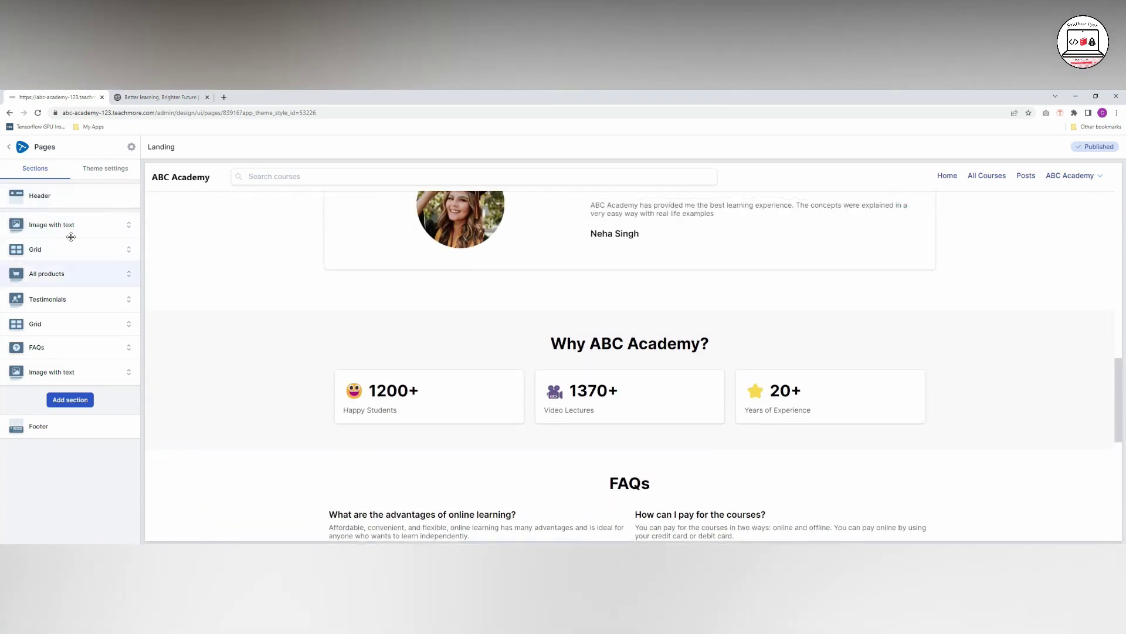
- Delete the letters "rn" from "Learning" in the heading of the first Image with text section and retype them
click(59, 227)
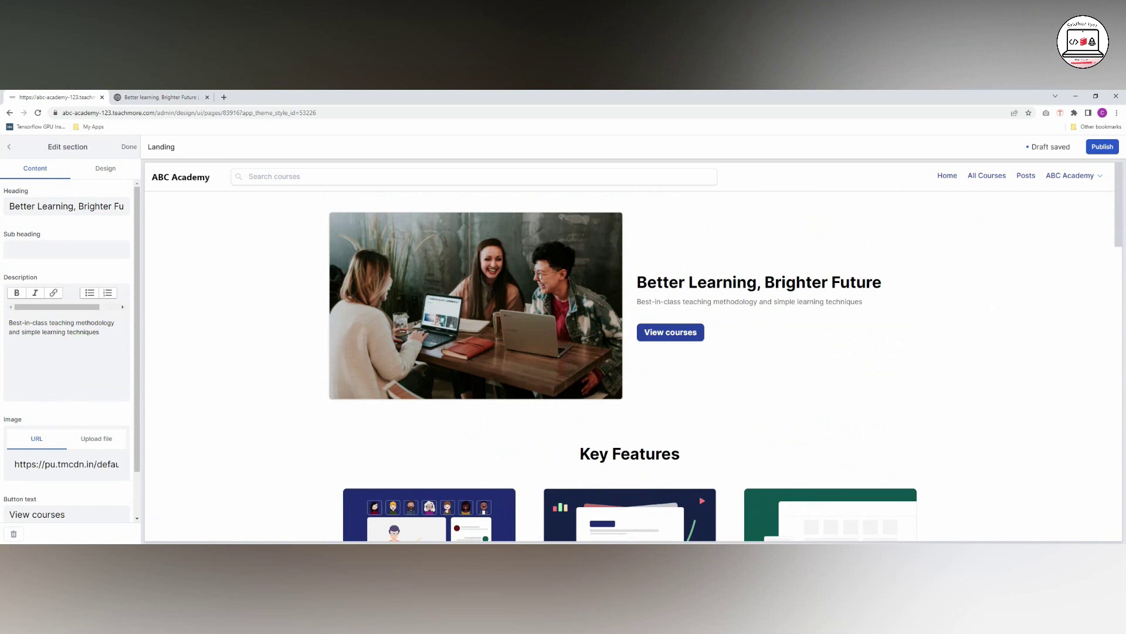
click(78, 206)
key(shift+Left)
key(shift+Left)
key(shift+Left)
key(shift+Left)
key(shift+Left)
key(shift+Left)
key(shift+Left)
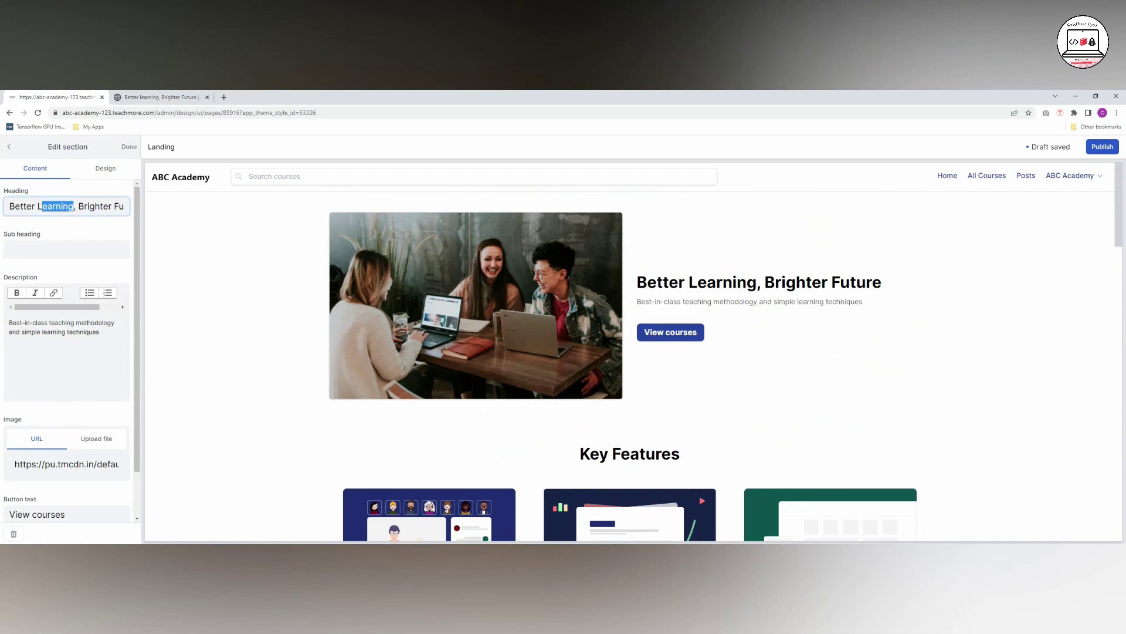
key(Left)
key(Right)
key(Right)
key(Right)
key(Delete)
key(BackSpace)
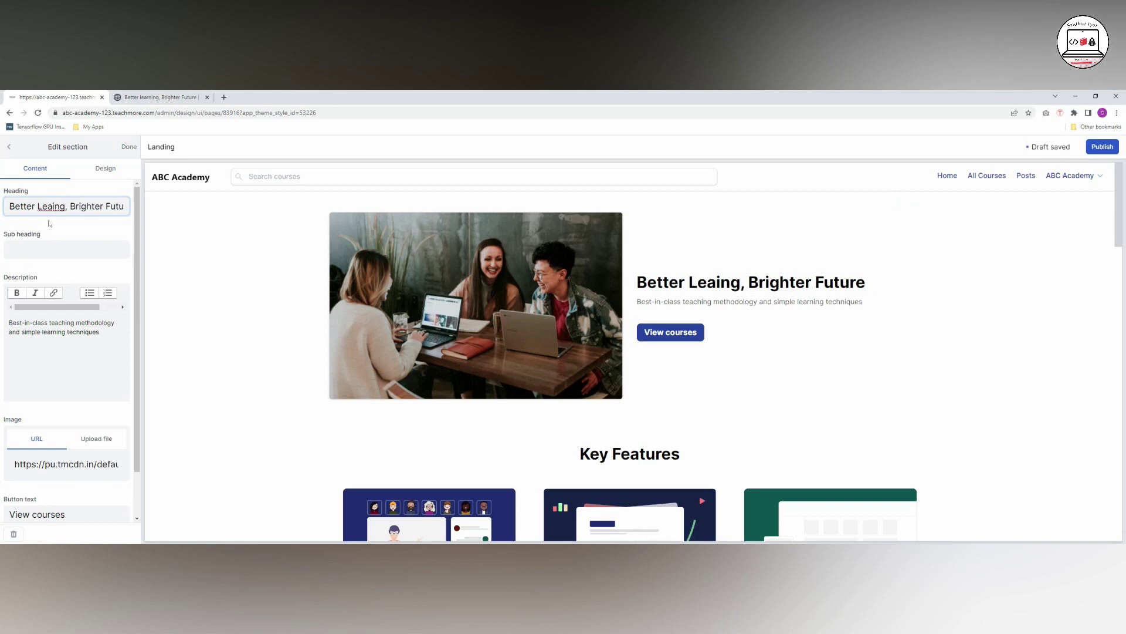
text(rn)
- Review the section's description, image URL and button fields, and finish editing the section
scroll(118, 258, down, 2)
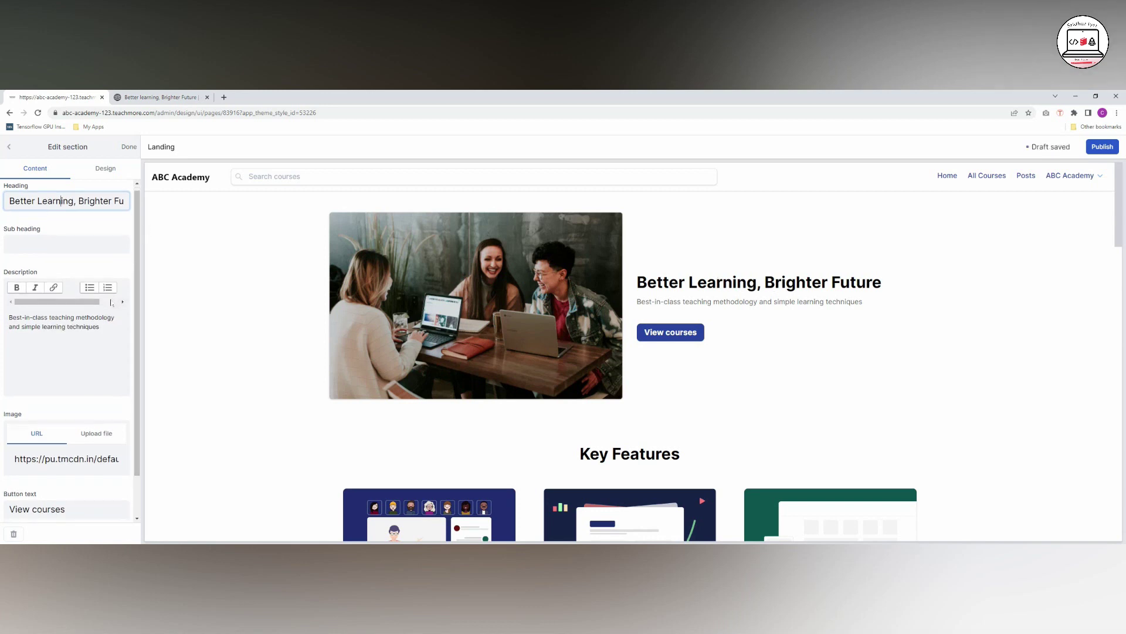
click(67, 412)
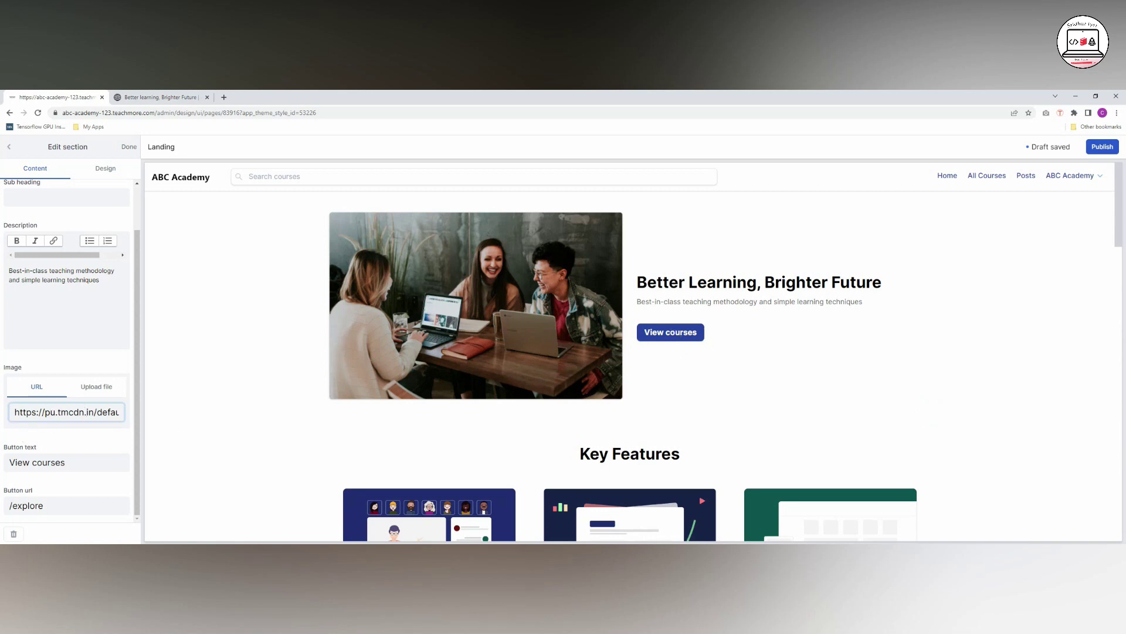
click(129, 147)
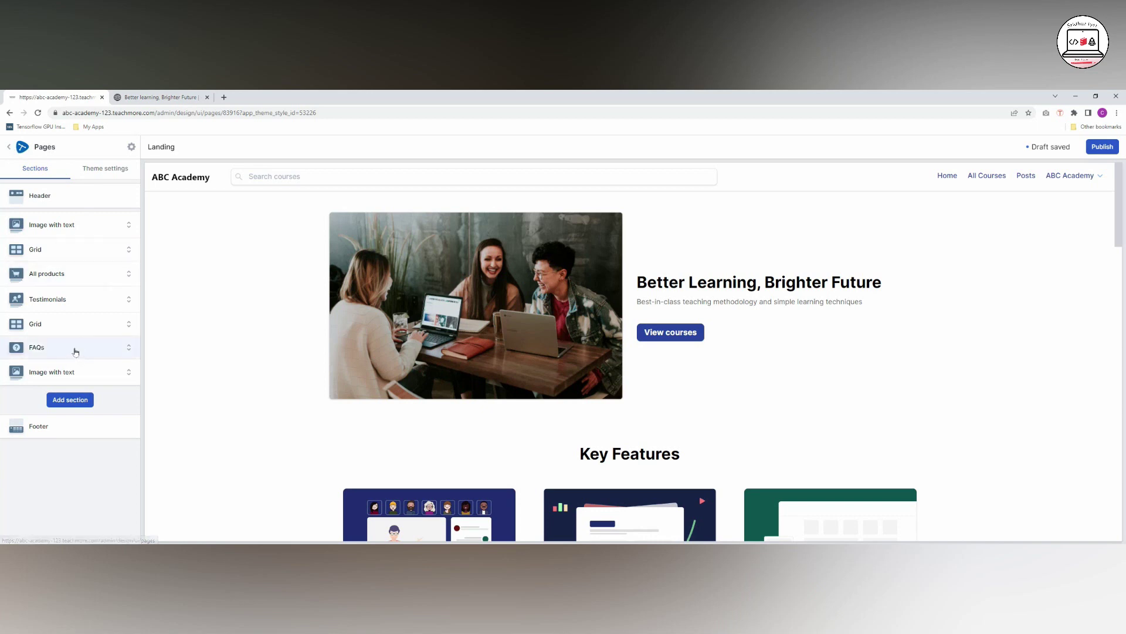
- Examine the section types that can be added to the Landing page, without adding any
click(69, 399)
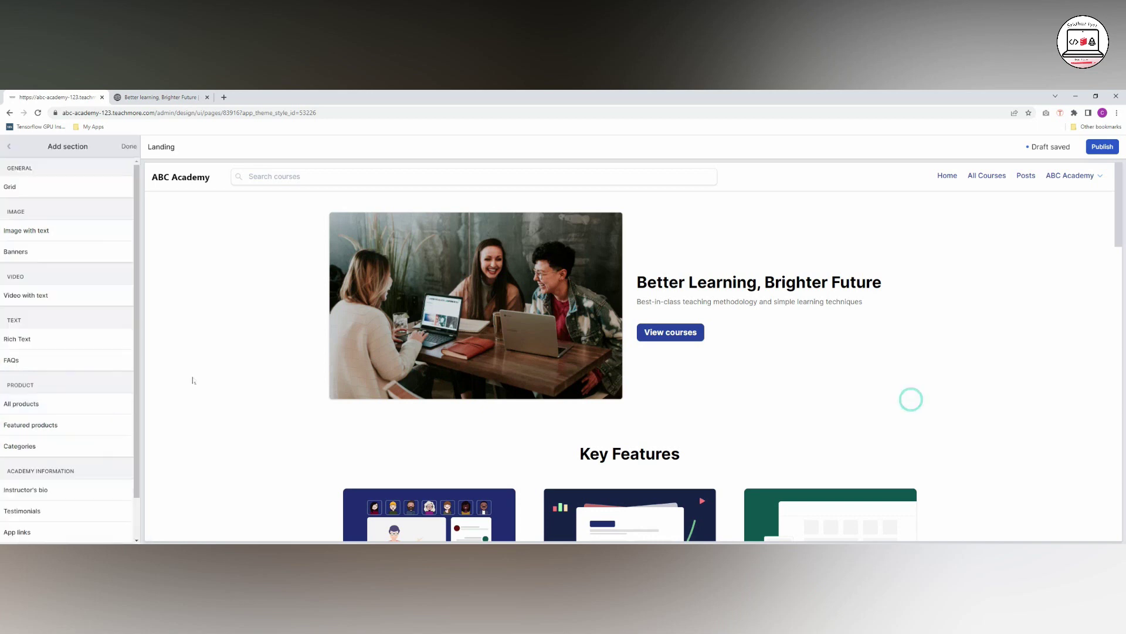
scroll(37, 419, down, 1)
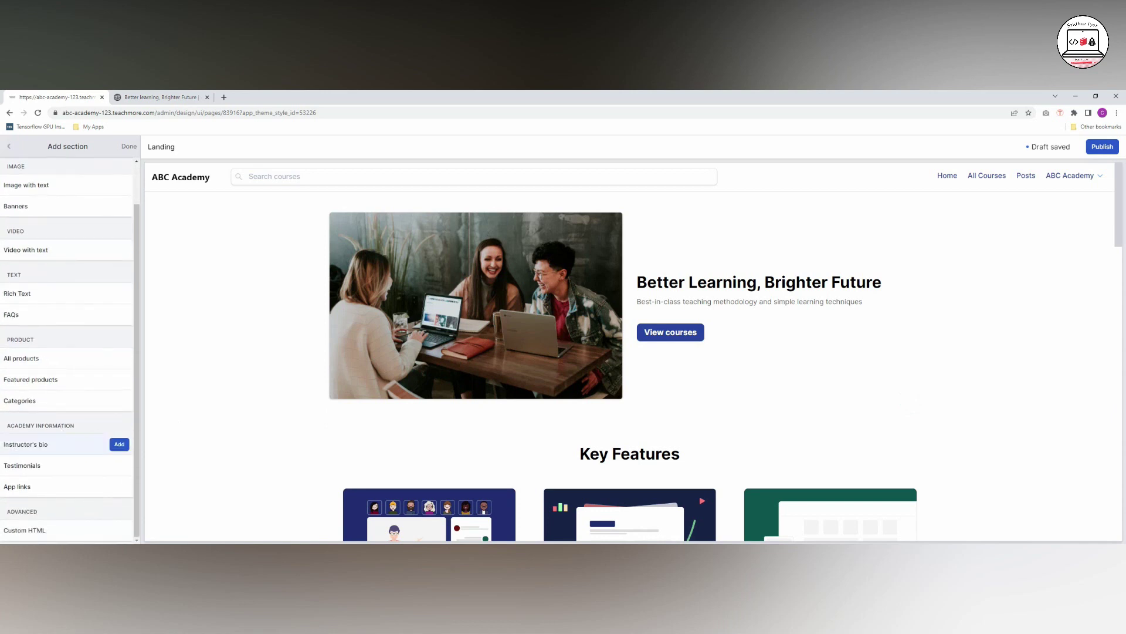
scroll(29, 440, up, 1)
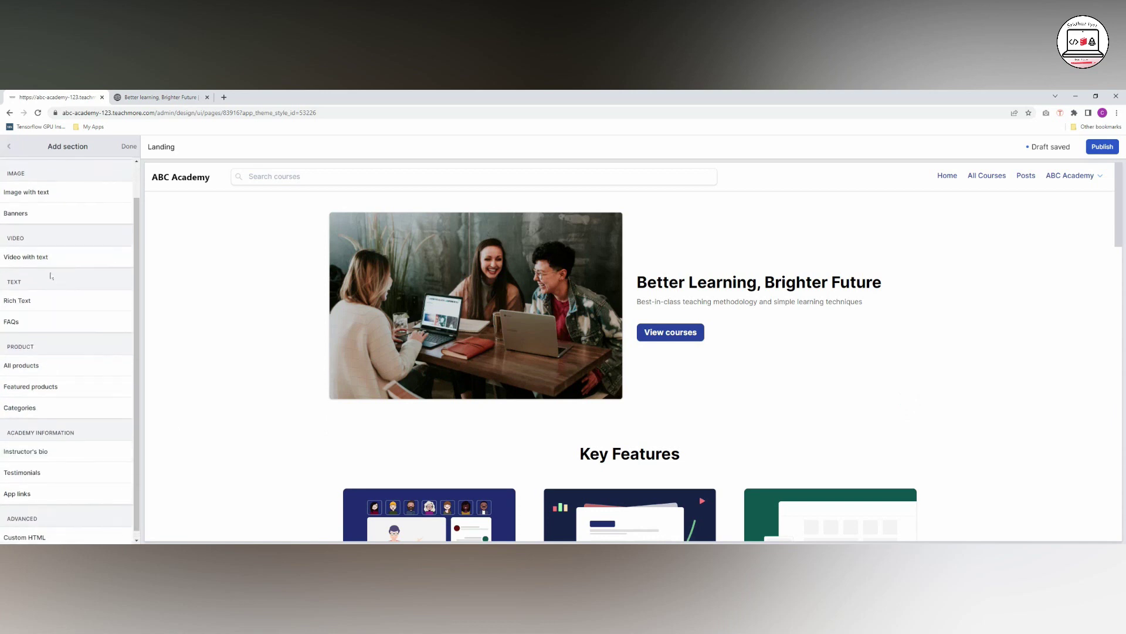
click(9, 147)
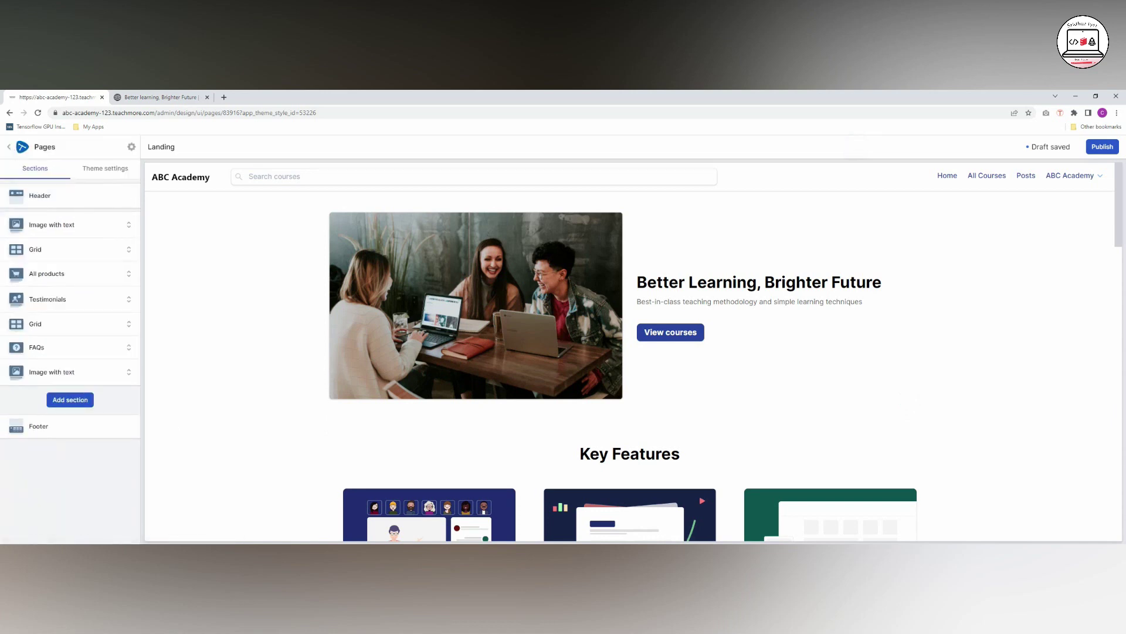
- Return to the Pages overview, create a new custom page and view it among the existing pages
click(9, 146)
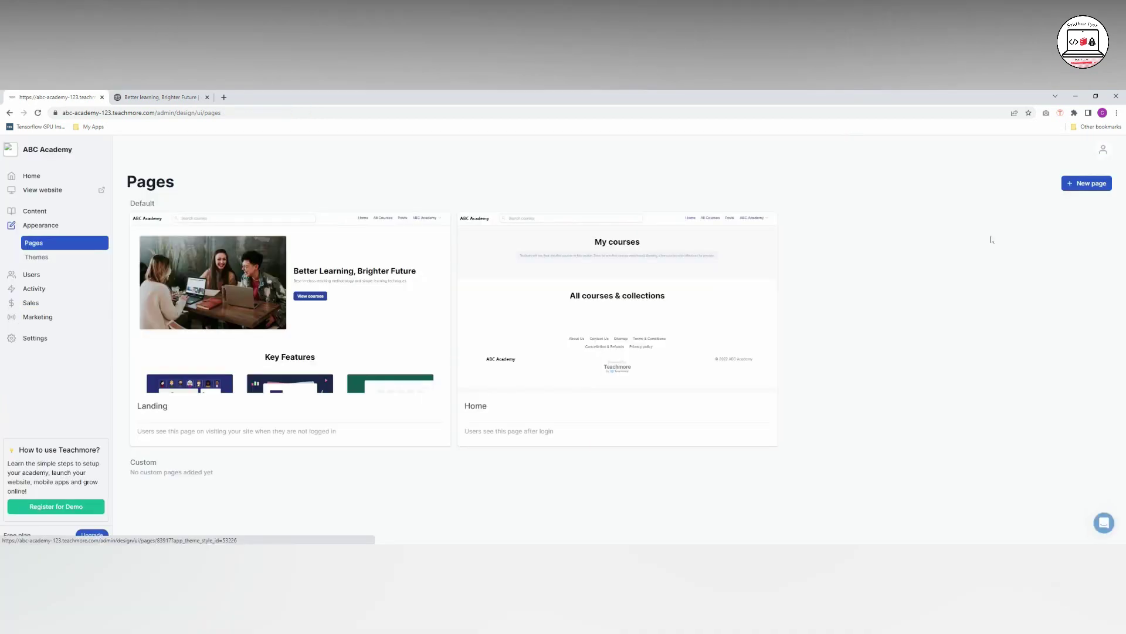
click(1087, 183)
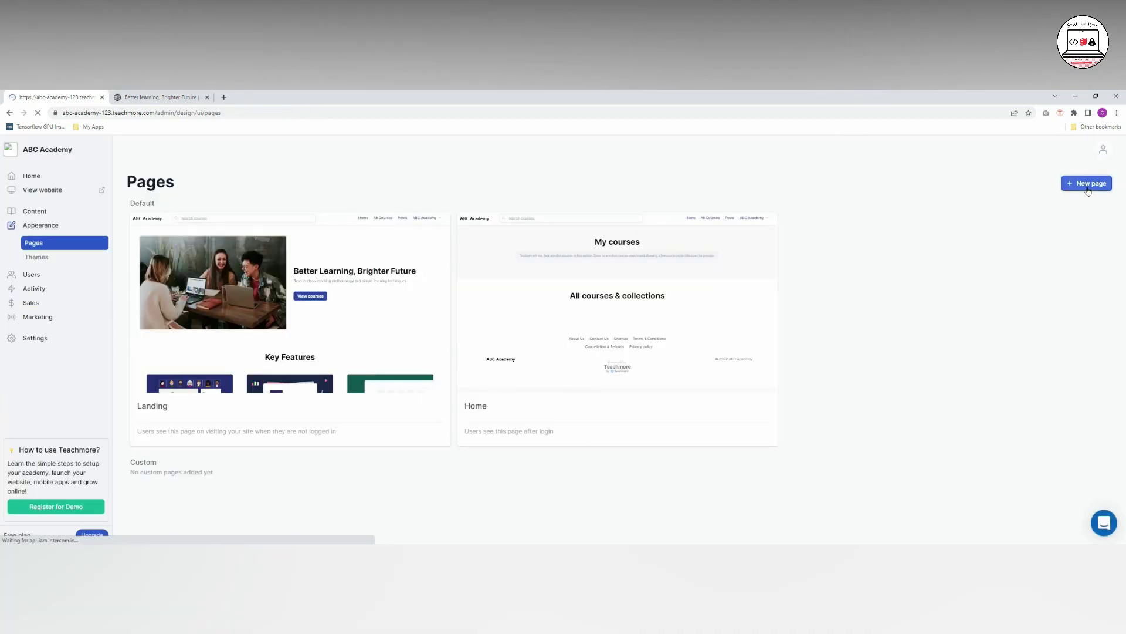
scroll(364, 500, down, 3)
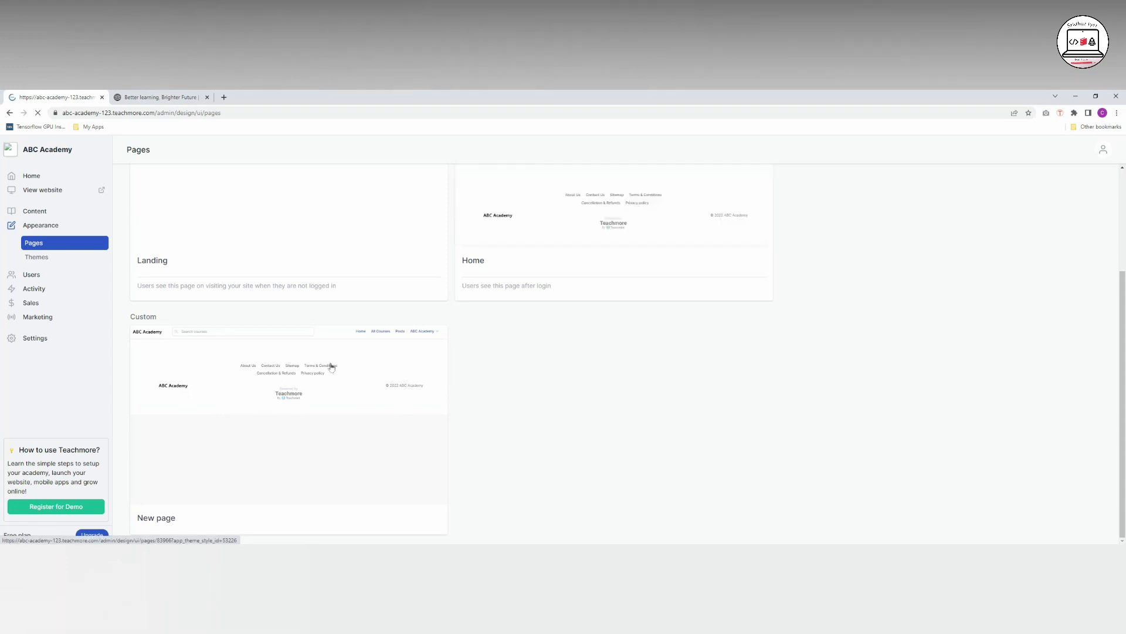
scroll(500, 468, up, 2)
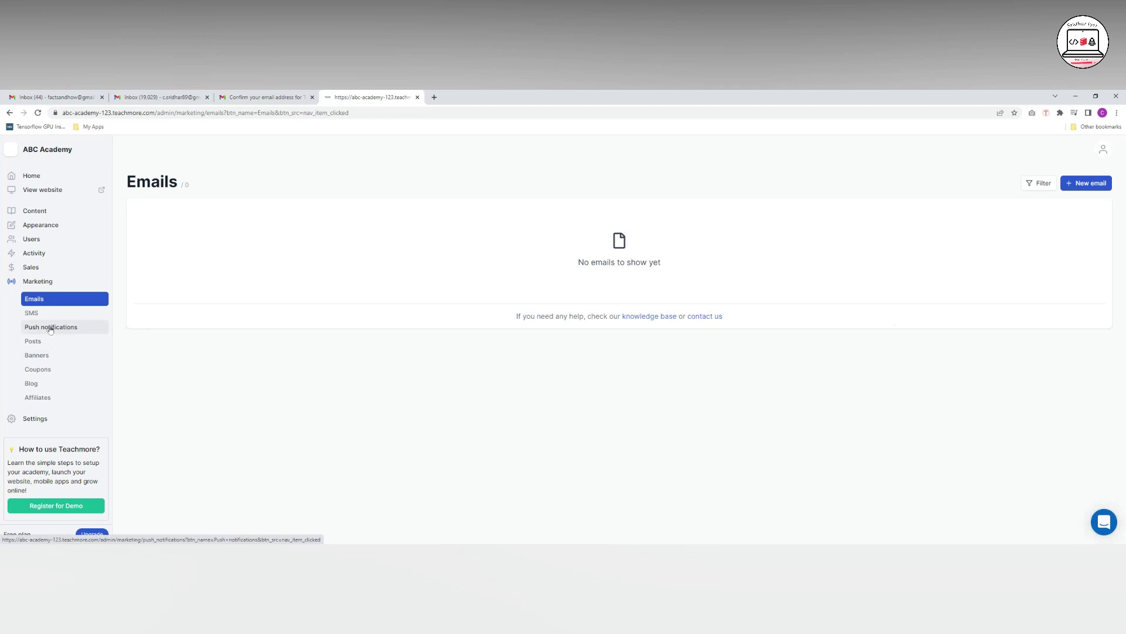
- Start a new push notification and choose the ABC Academy user as its recipient
click(58, 327)
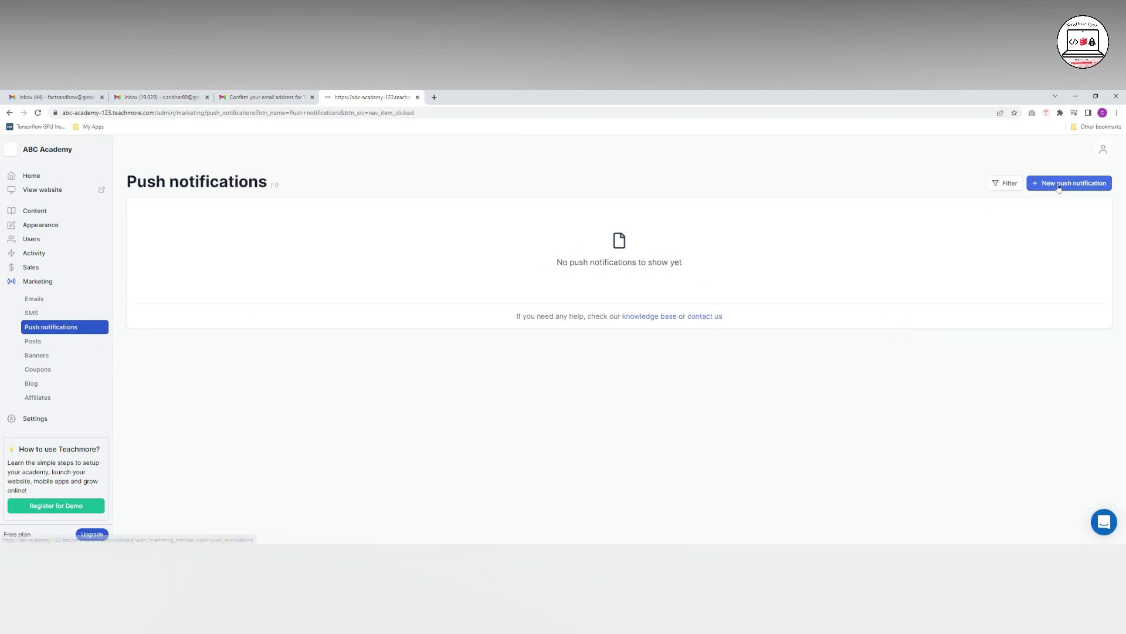
click(1069, 183)
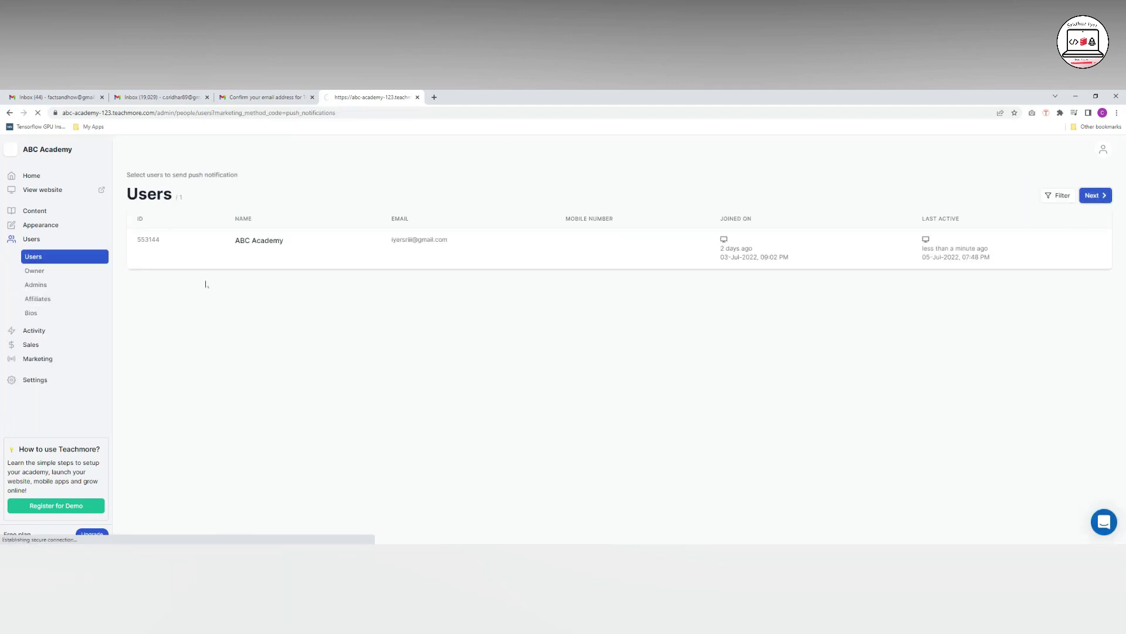
click(486, 260)
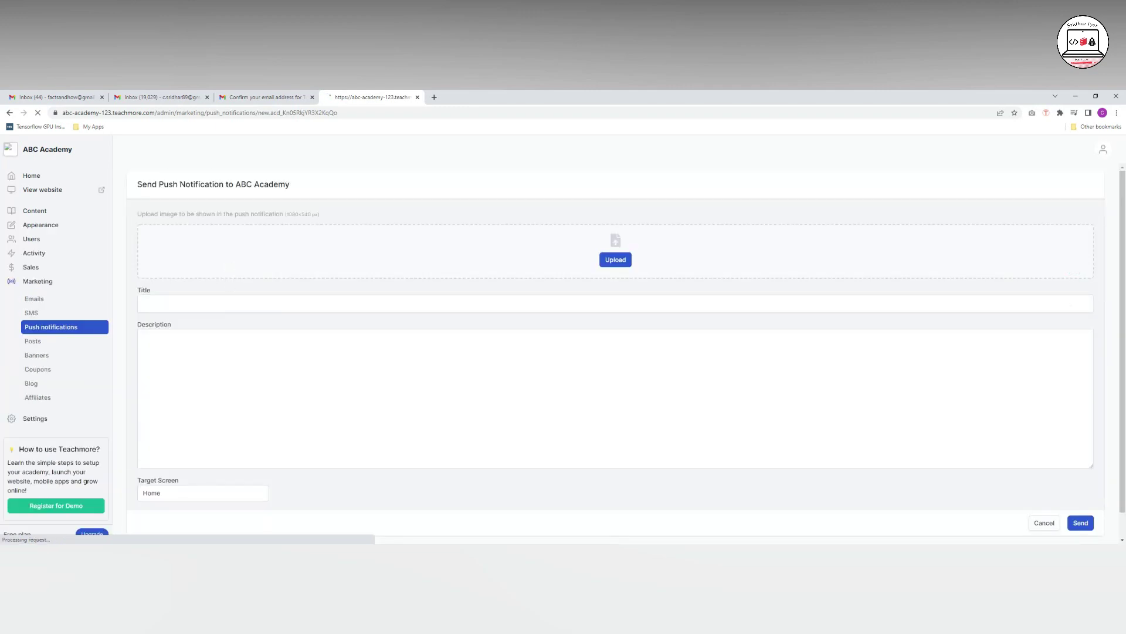
- Fill in the push notification with the title "Hiii" and description "Welcome", and check the target screen options, keeping Home
click(1070, 304)
text(Hiii)
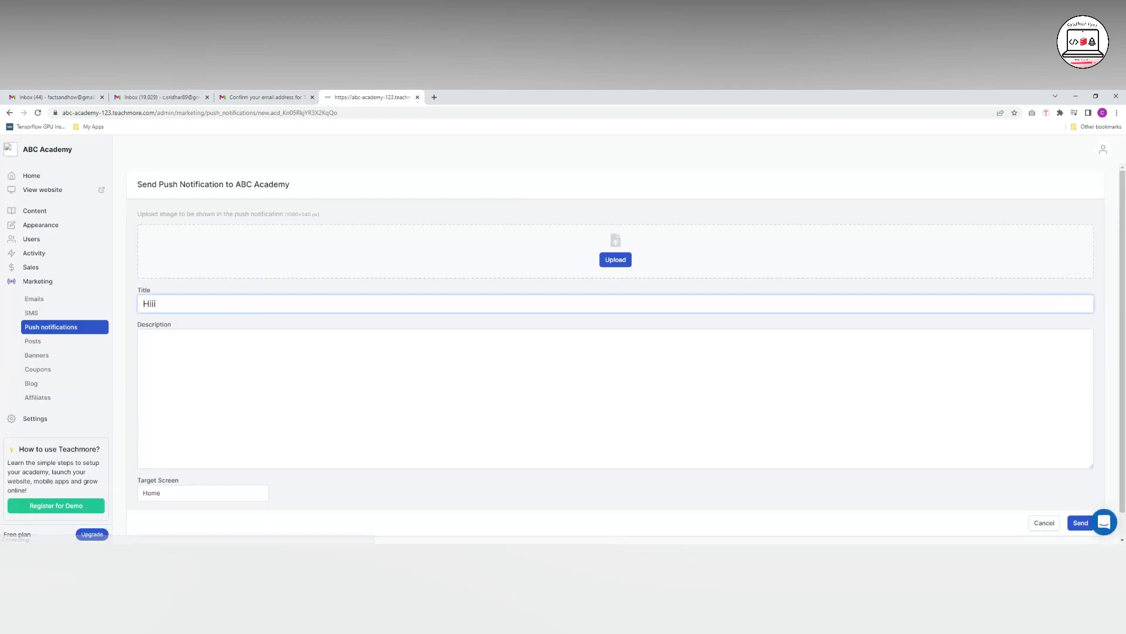
click(1094, 338)
text(Welcome)
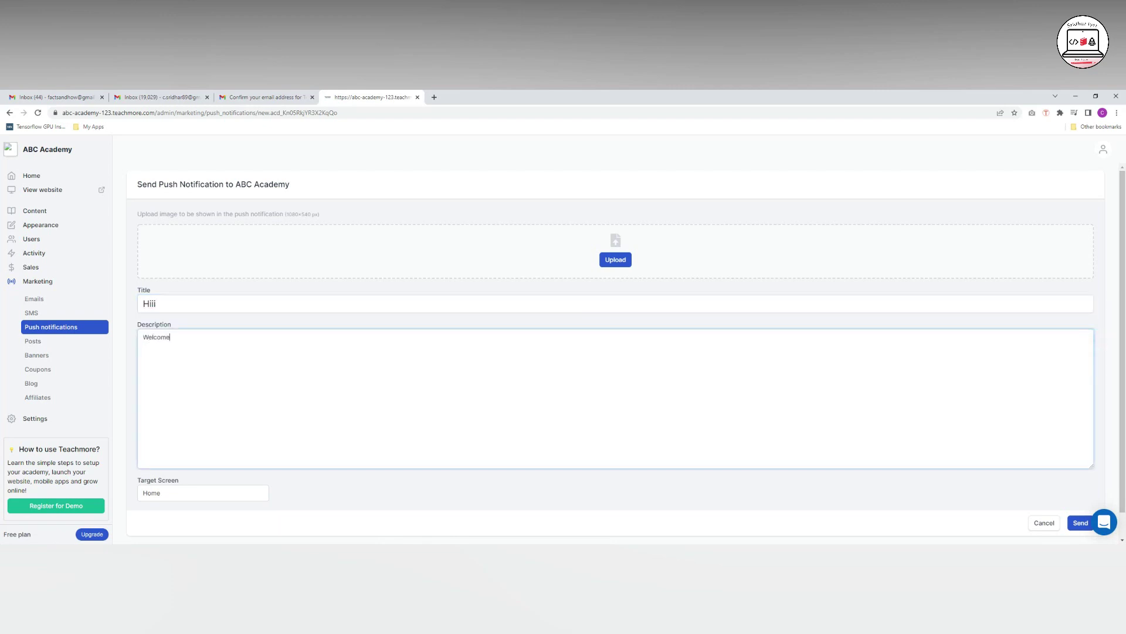
scroll(718, 478, down, 1)
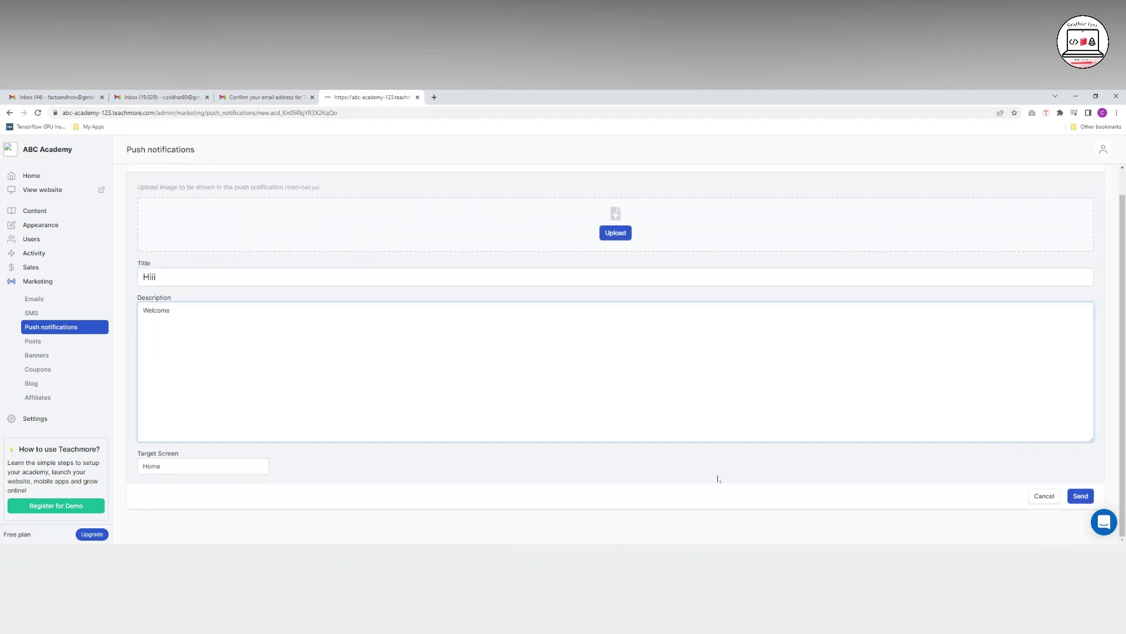
click(240, 467)
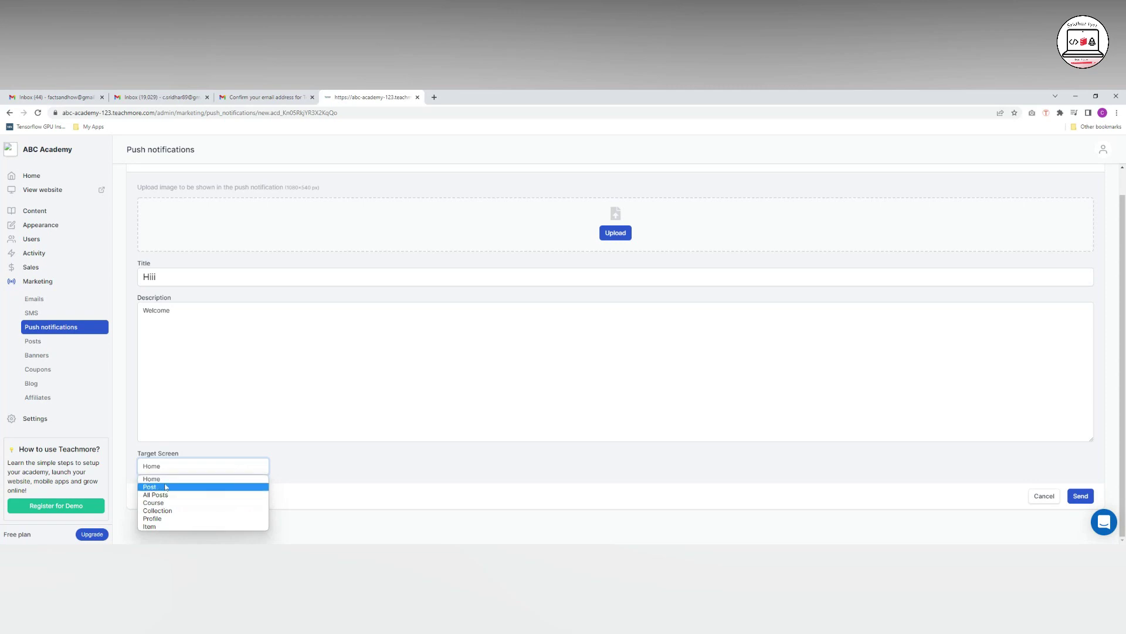
click(1009, 479)
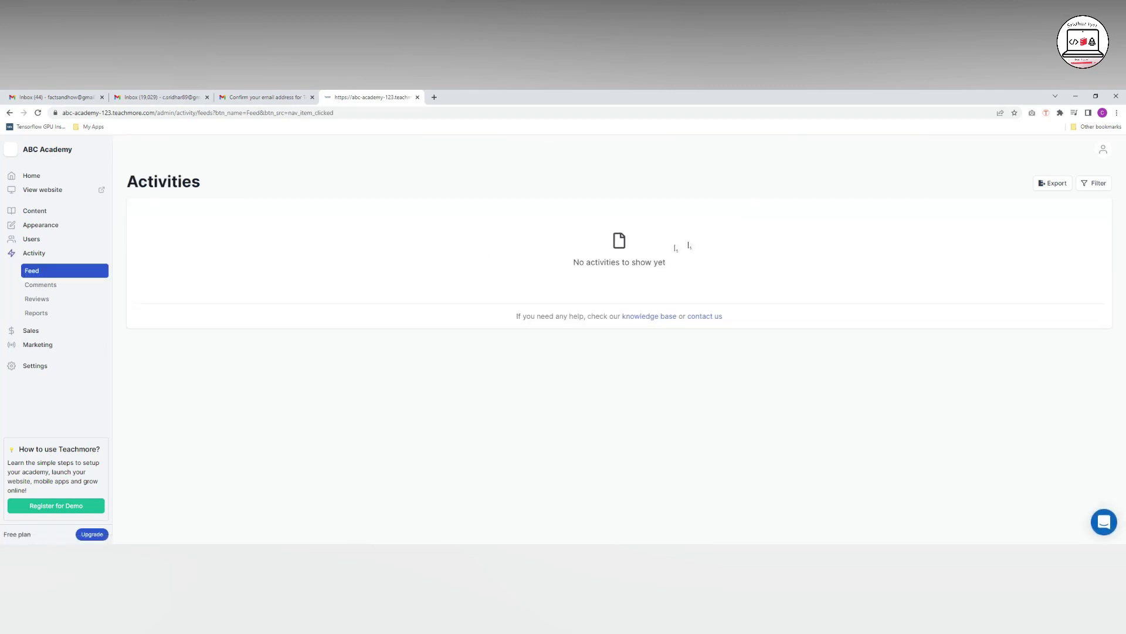
- View the academy's activity comments, reviews and reports
click(37, 286)
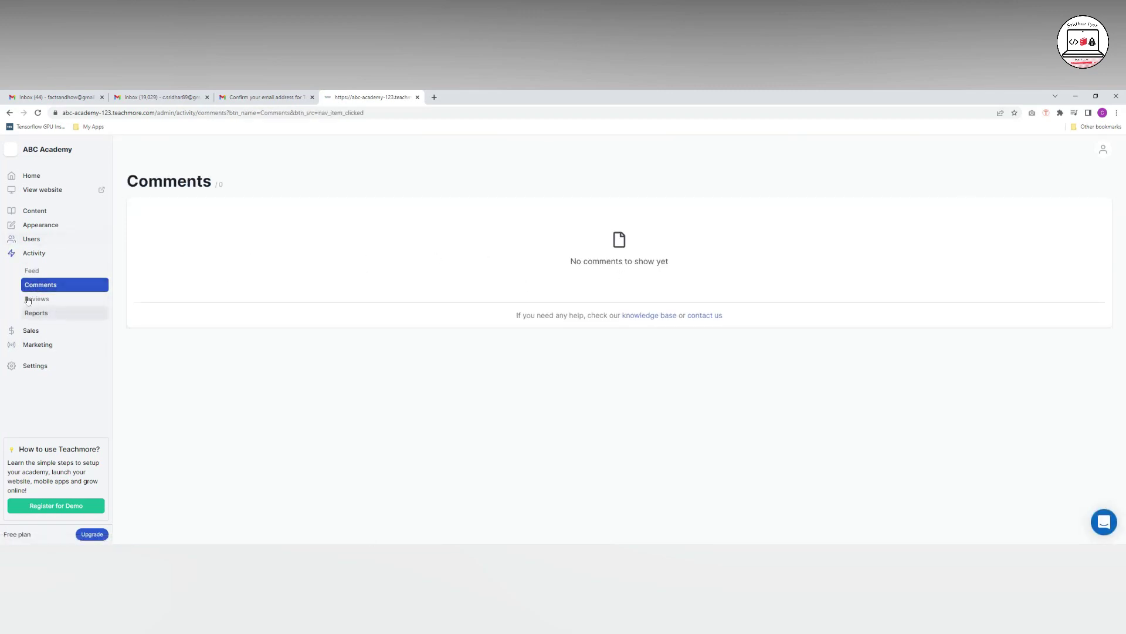
click(44, 300)
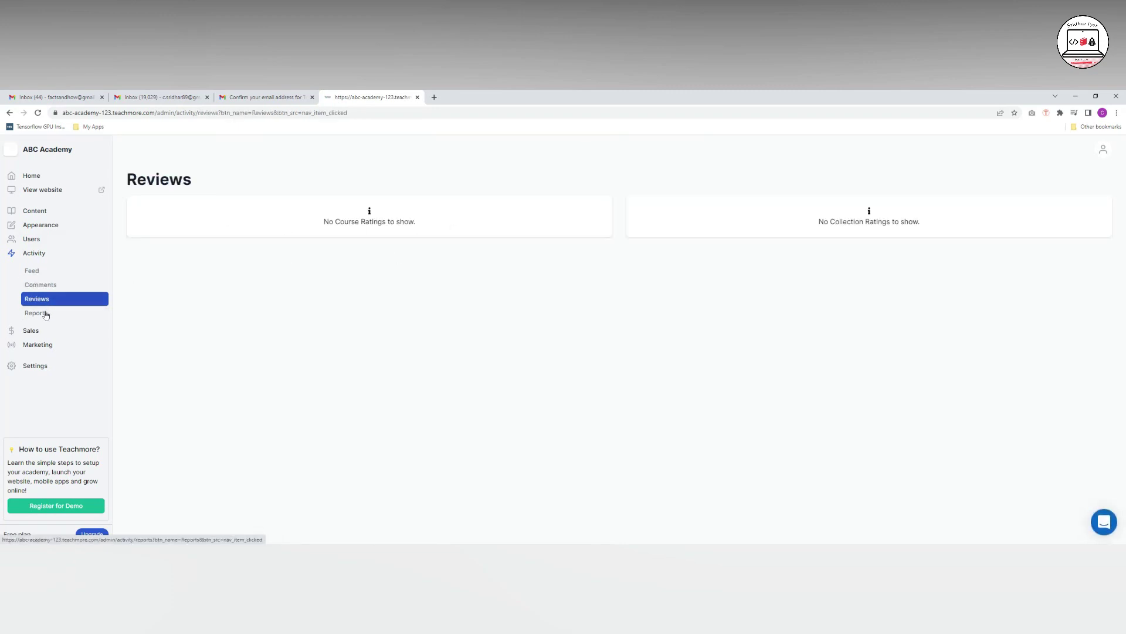
click(46, 315)
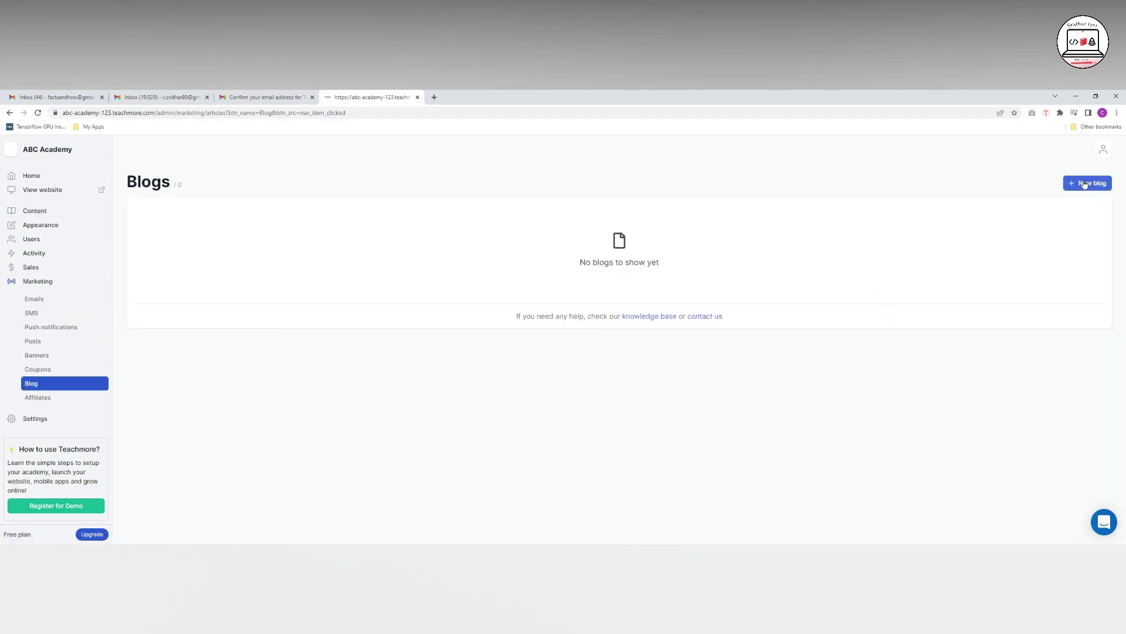
- Start a new blog and enter "Hello" as its description
click(1087, 183)
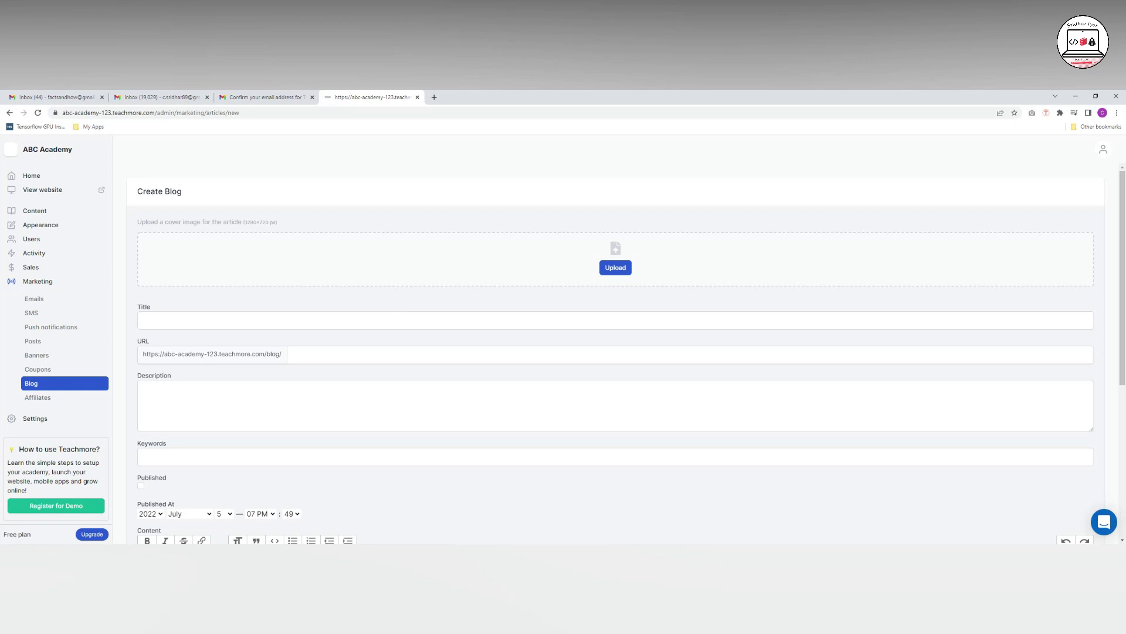
click(318, 354)
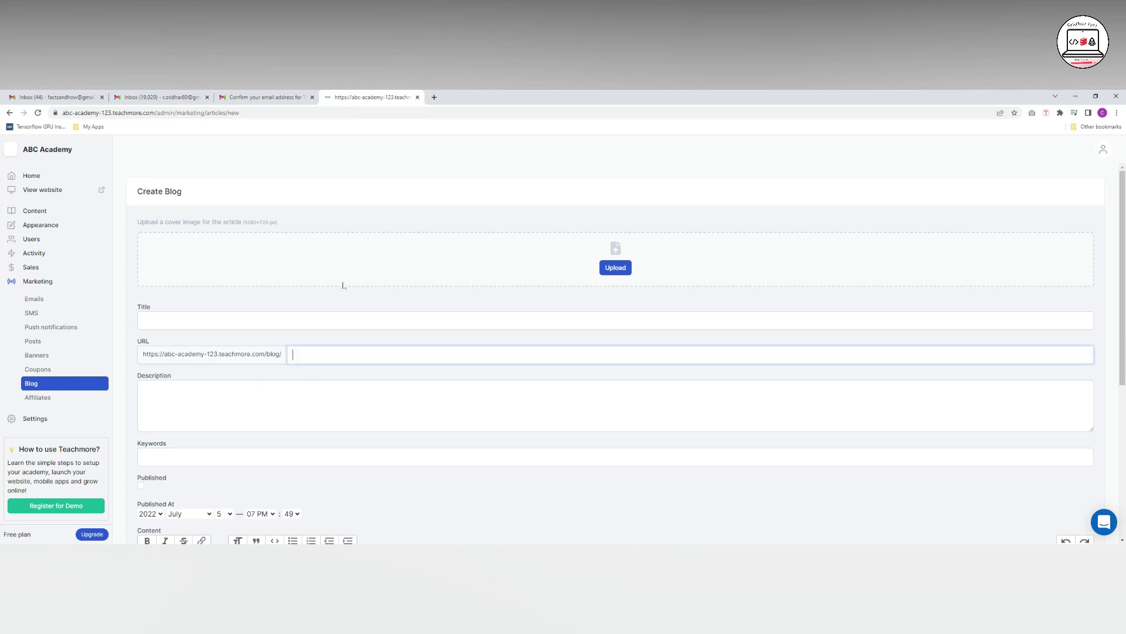
click(143, 388)
text(Hello)
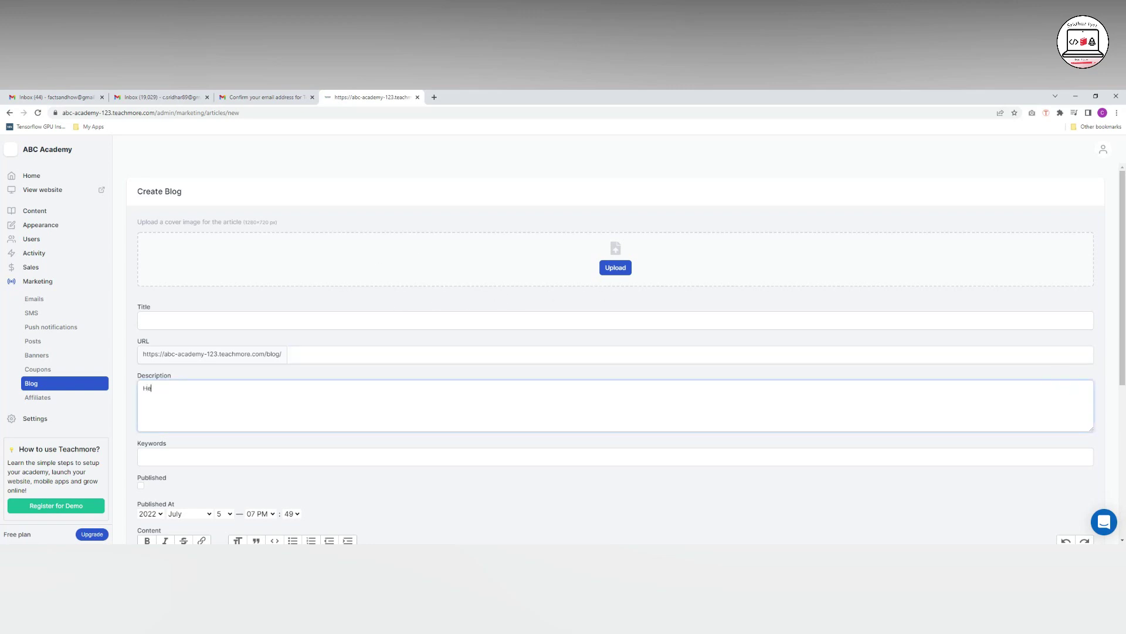
click(1036, 457)
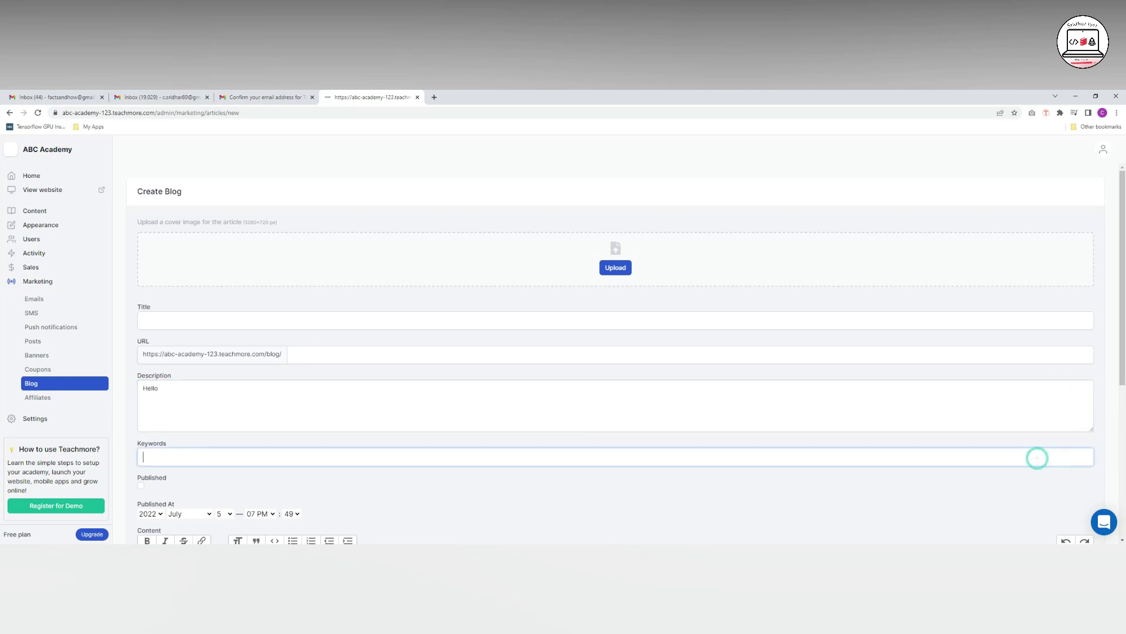
- Write "This is a demo blog" as the blog's content and try to create the blog
scroll(615, 267, down, 1)
scroll(615, 352, down, 4)
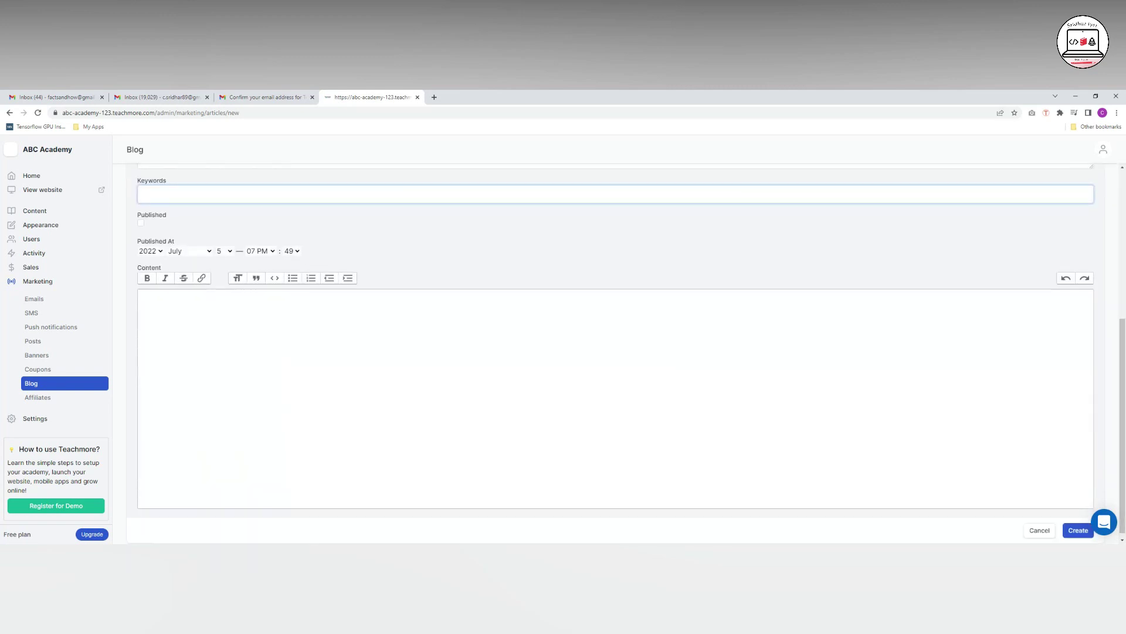
click(144, 292)
text(This )
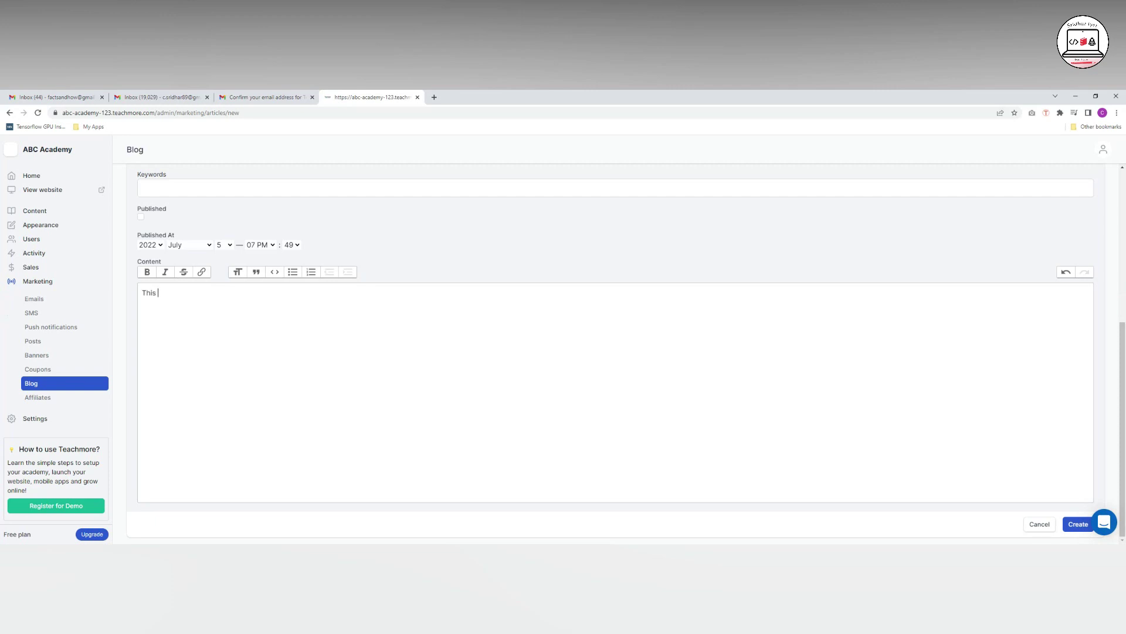
text(is a demo blog)
click(1078, 525)
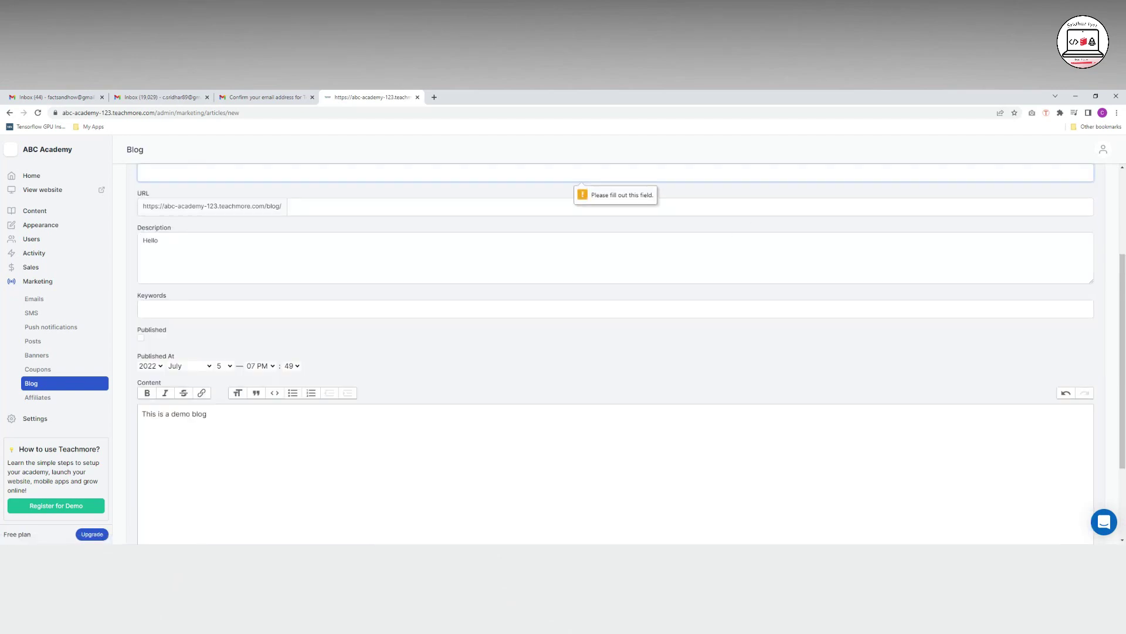
- Give the blog the title "Demo" and create it
click(1063, 170)
text(Demo)
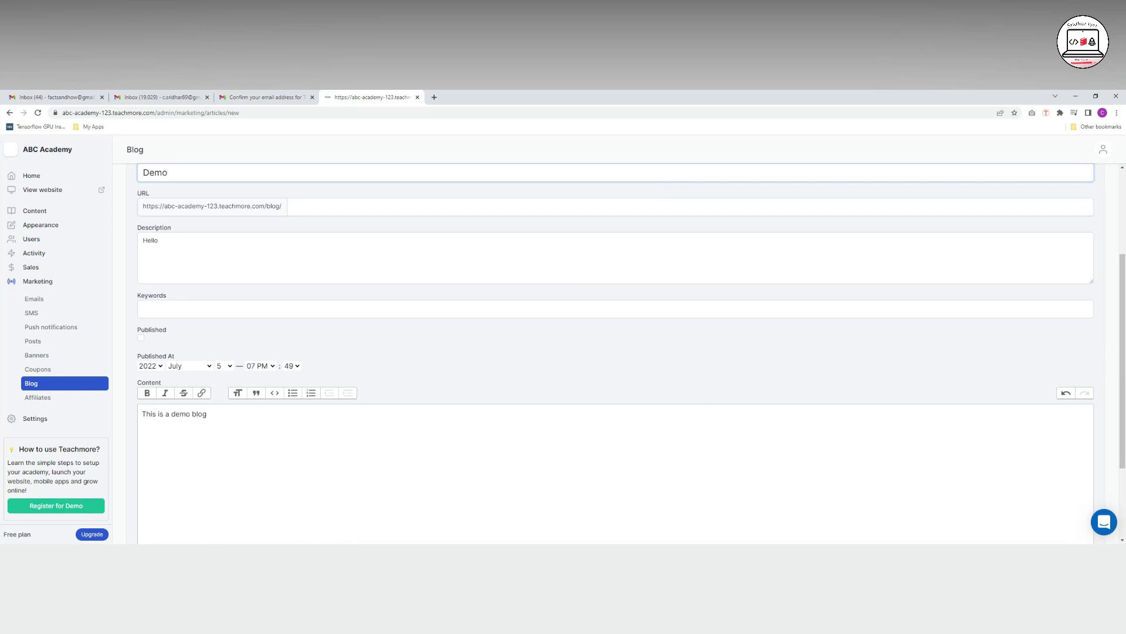
scroll(630, 322, down, 2)
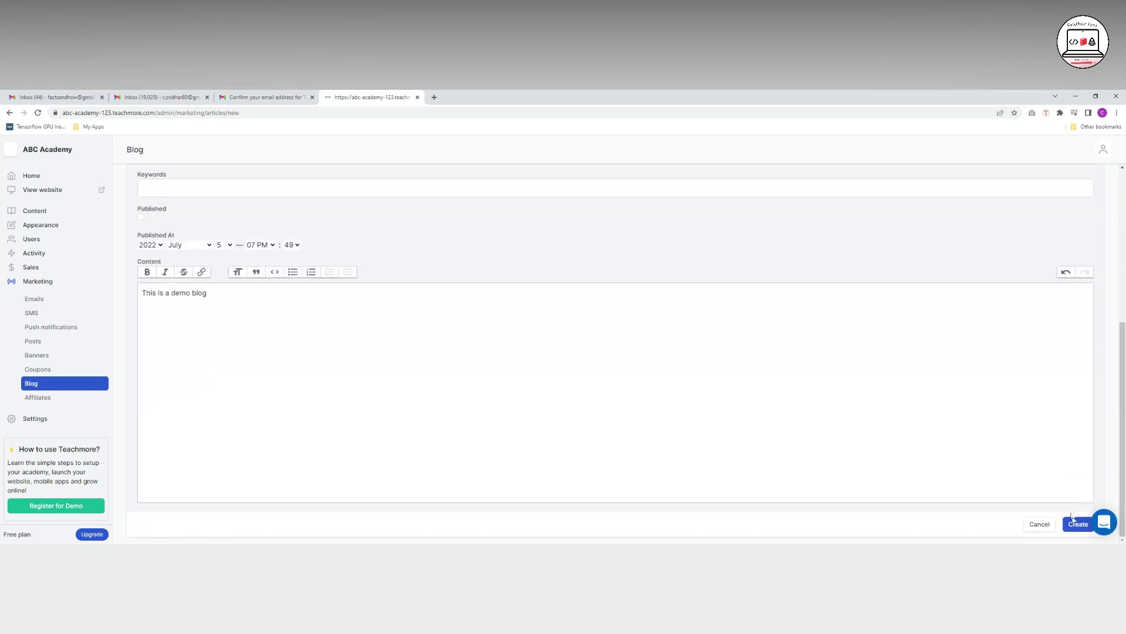
click(1078, 523)
- Open the Demo blog's details and view its page on the academy website, then go back
click(30, 398)
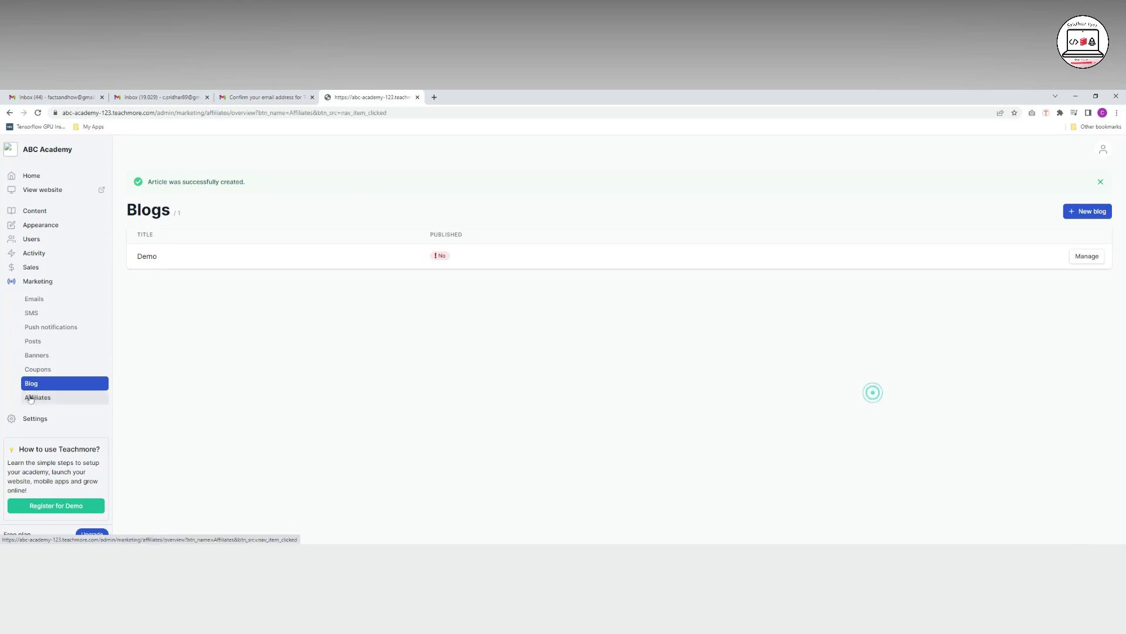
click(742, 258)
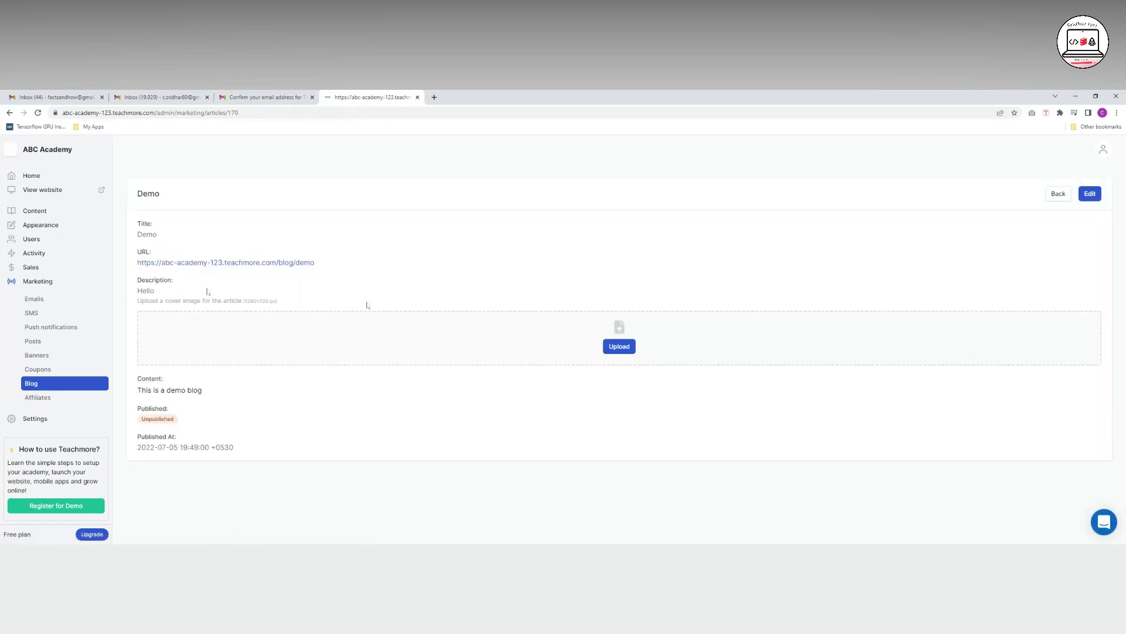
click(246, 262)
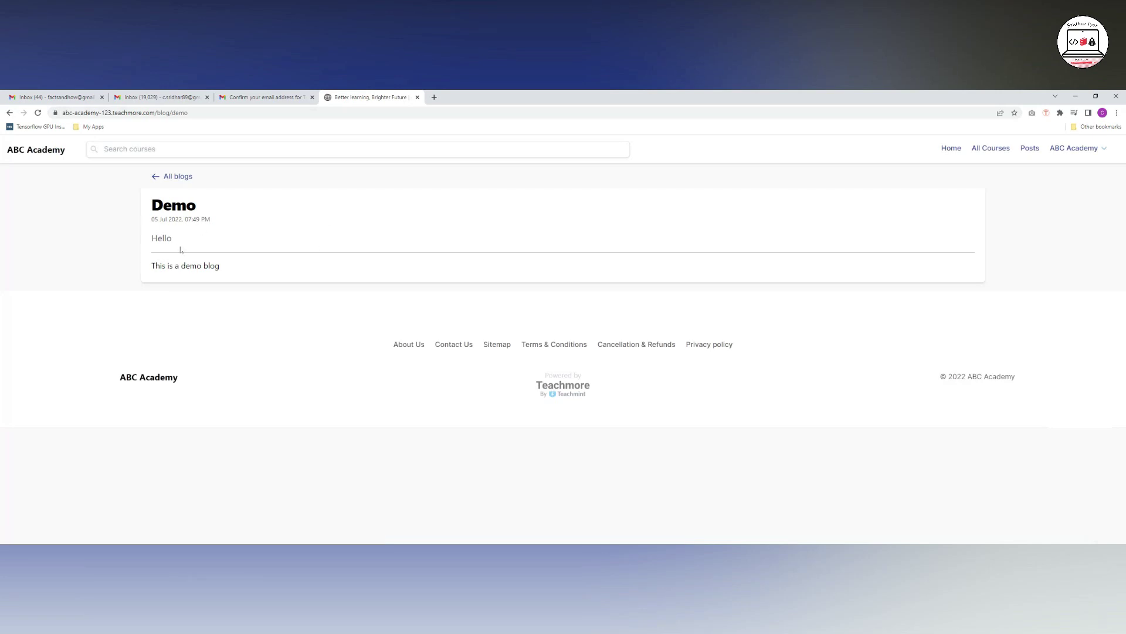
click(9, 113)
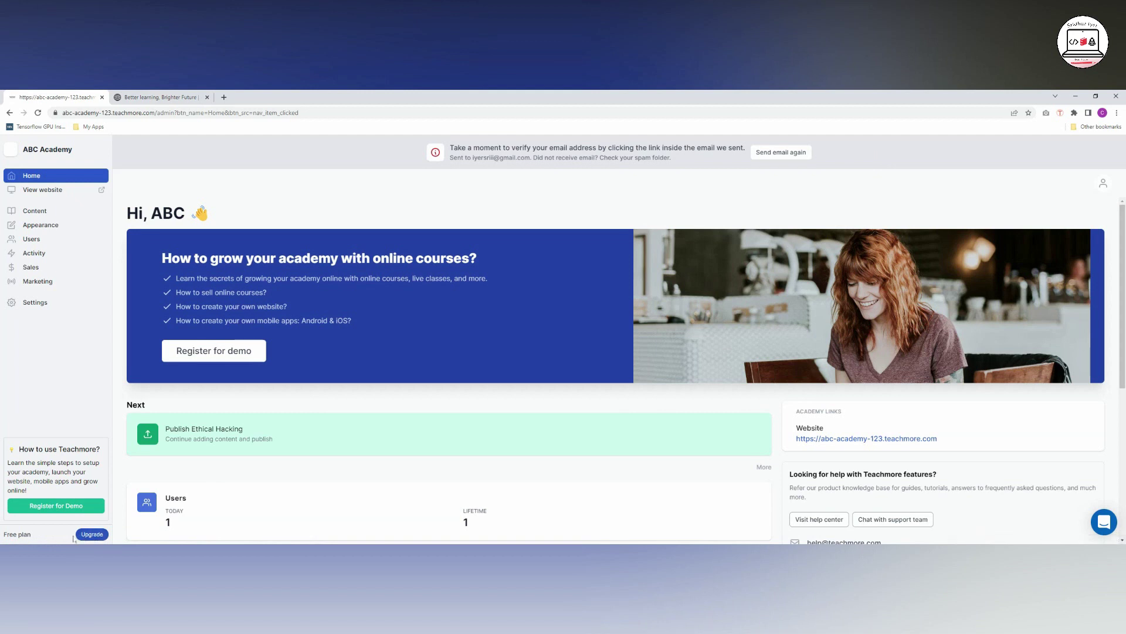
- Open the plan upgrade options and review the current plan and the Basic, Pro and Business prices
click(92, 533)
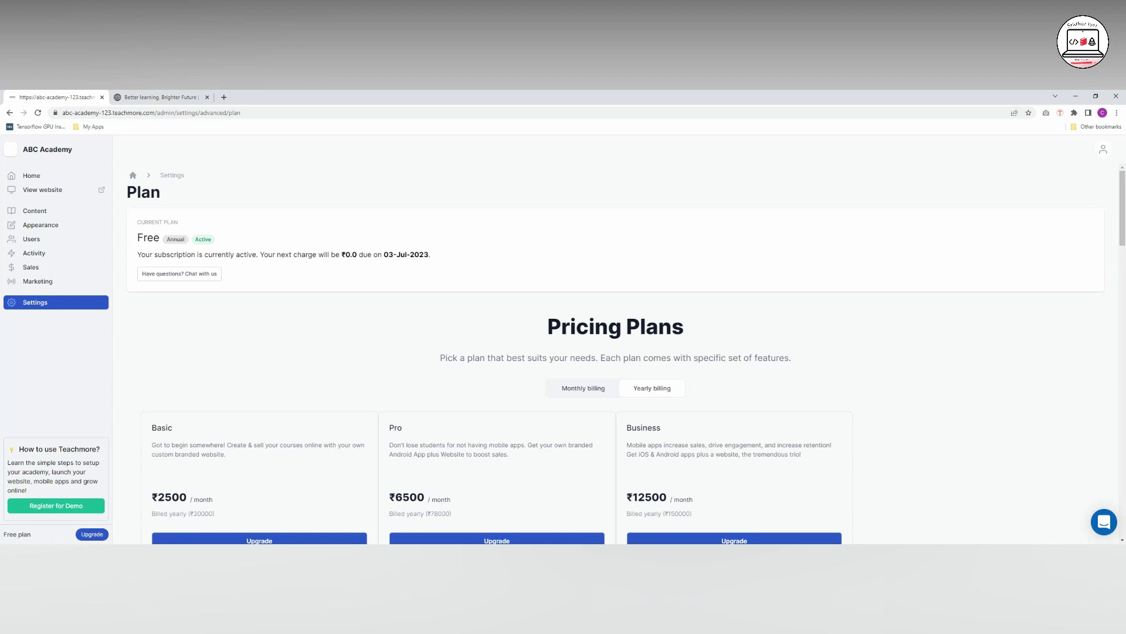
drag(388, 254, 453, 290)
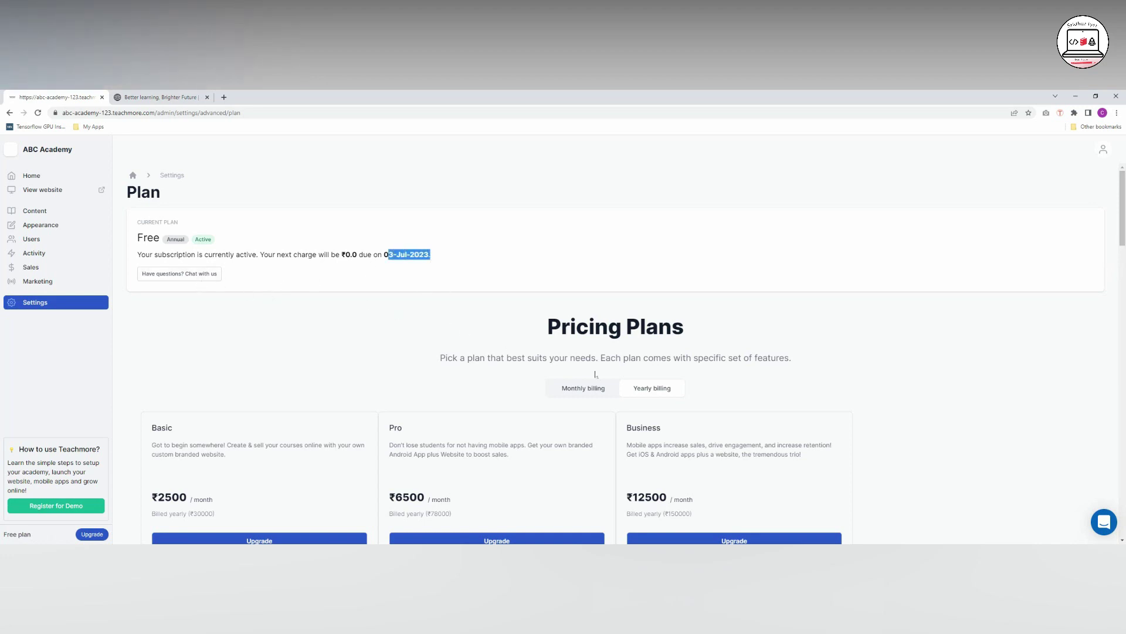
scroll(595, 375, down, 2)
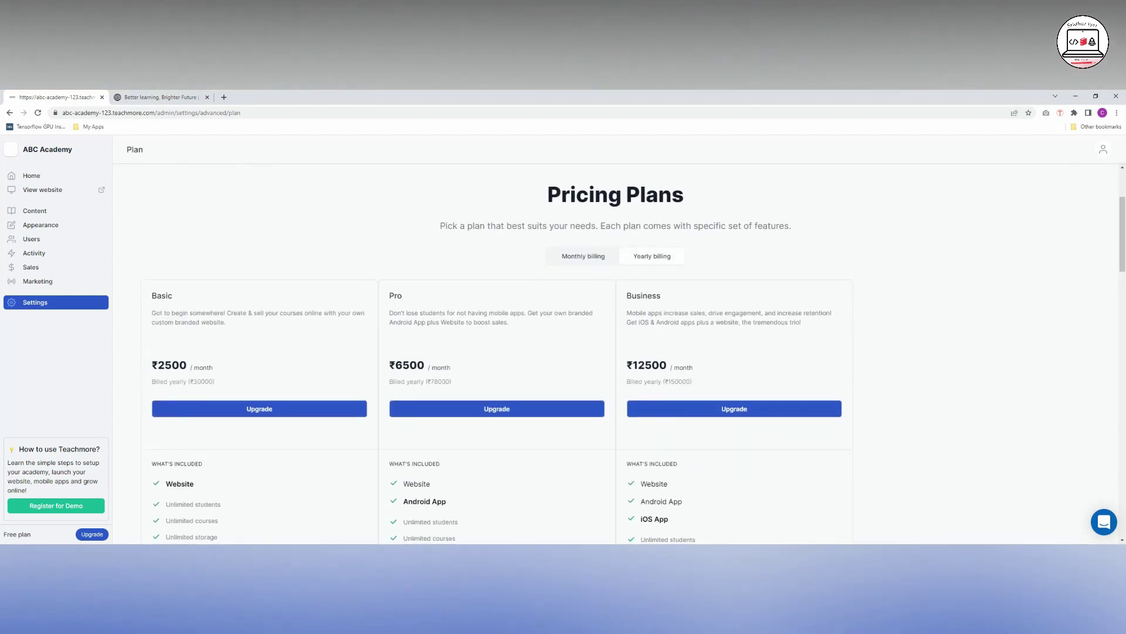
scroll(351, 371, down, 2)
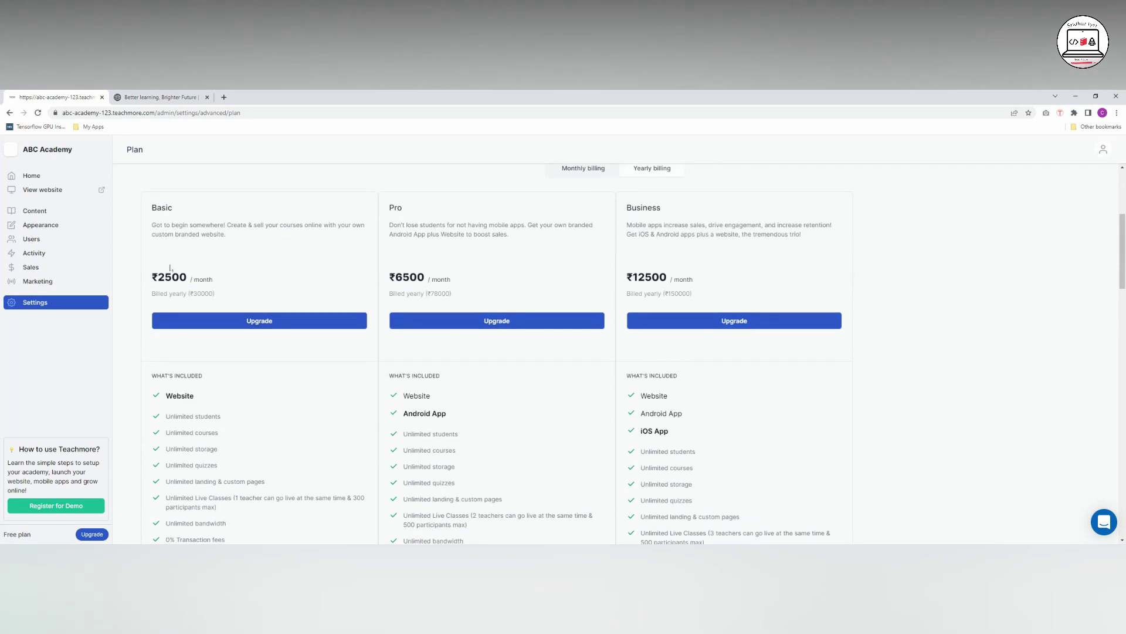
scroll(215, 267, down, 1)
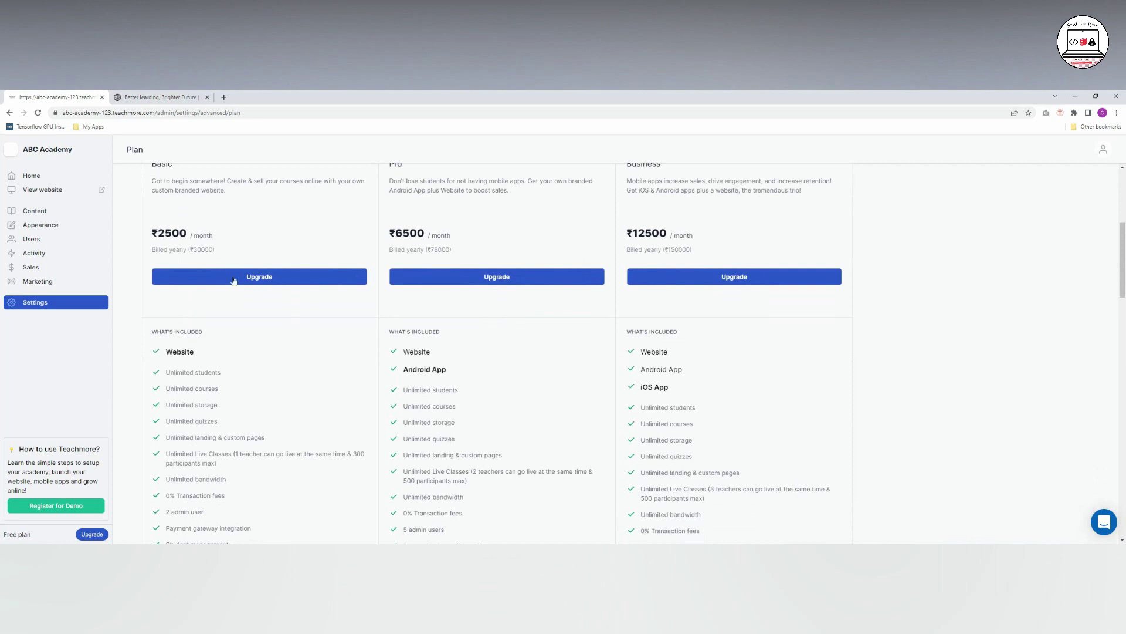
- Check the web address of the academy's public website and return to the pricing plans
click(188, 100)
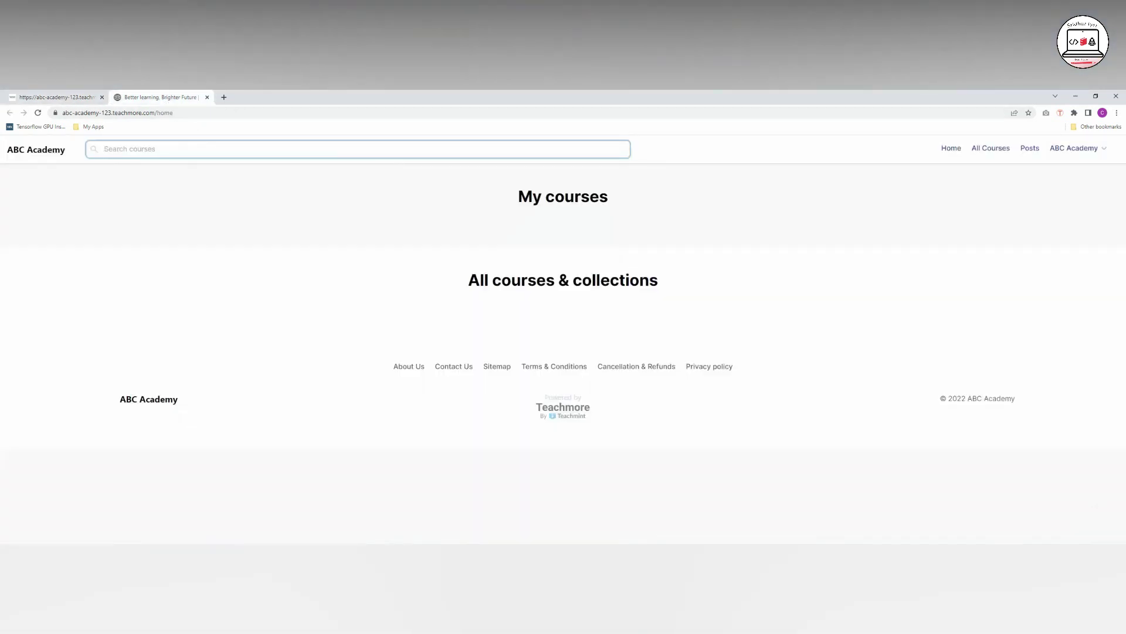
drag(111, 113, 70, 113)
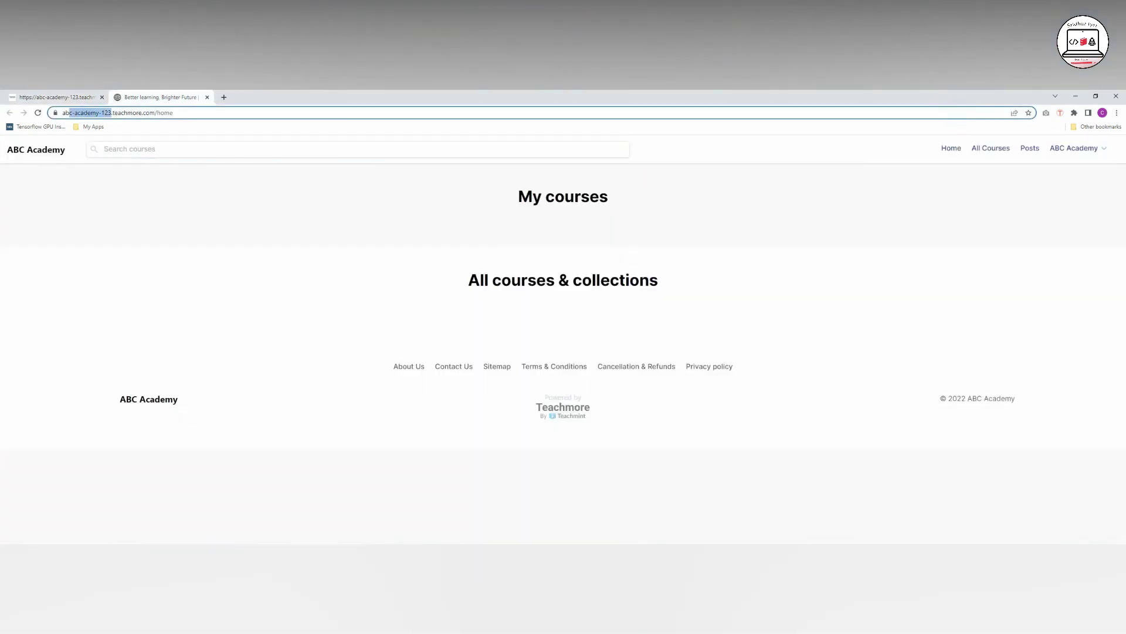
click(55, 97)
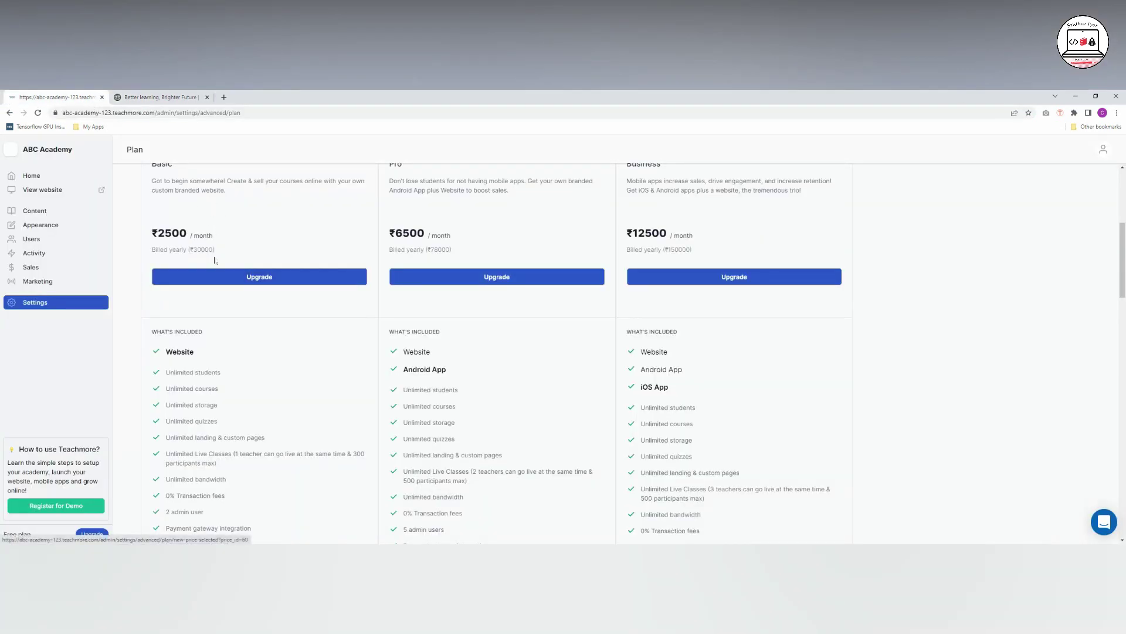
- Examine the features included in the Basic plan, including student and course limits, transaction fees, payment gateway integration and student management
scroll(223, 258, down, 1)
triple_click(187, 336)
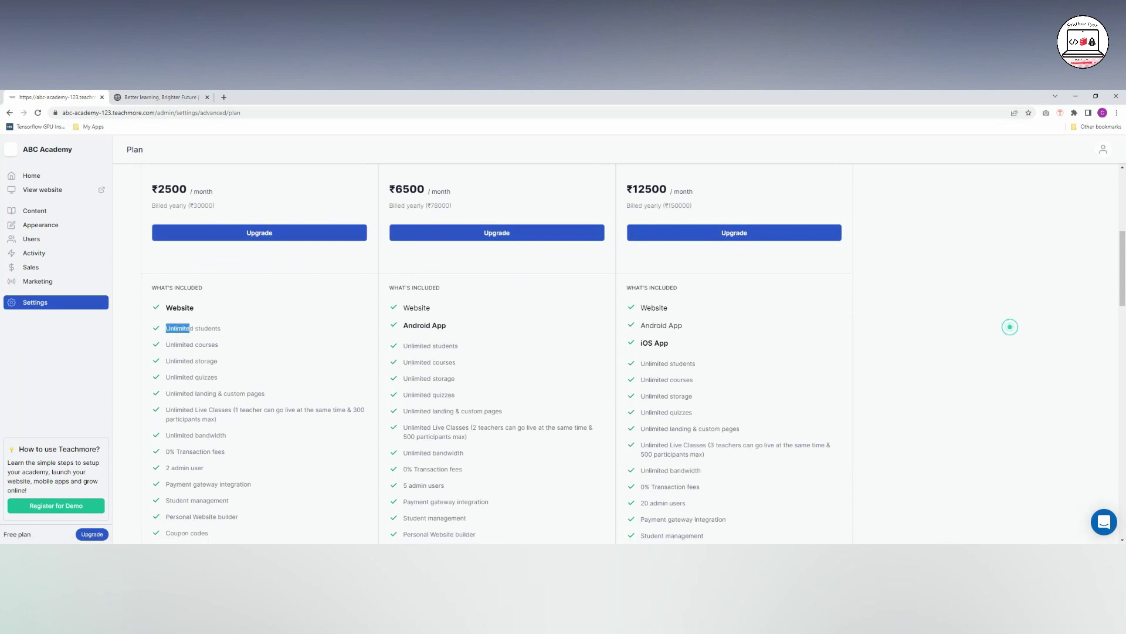
drag(169, 345, 214, 345)
scroll(215, 346, down, 1)
click(206, 328)
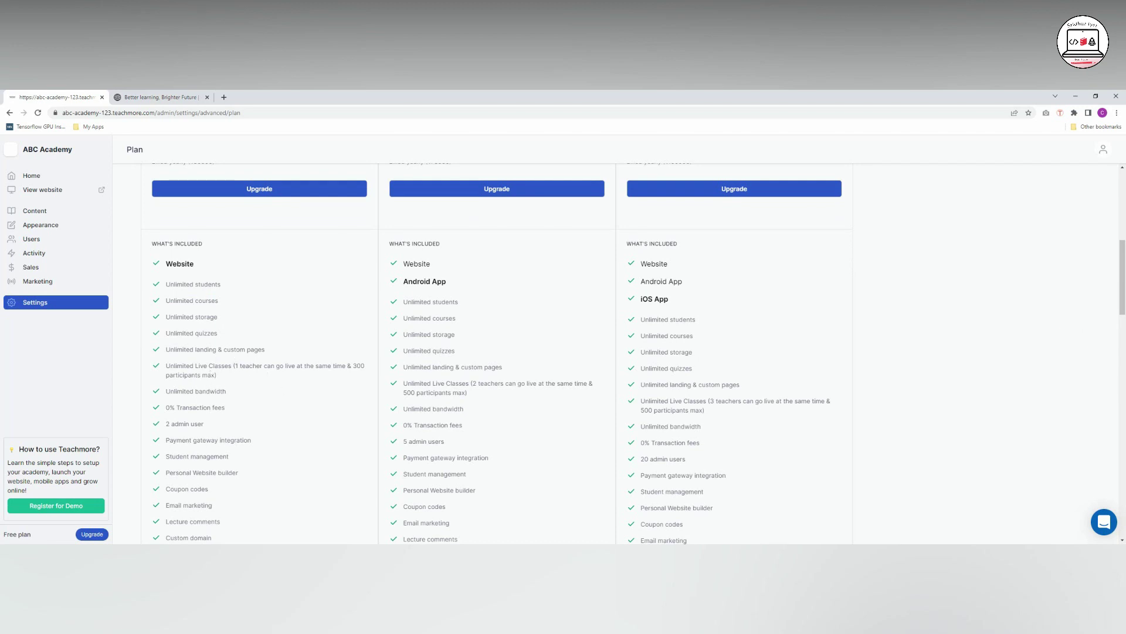
scroll(586, 352, down, 2)
drag(165, 319, 227, 323)
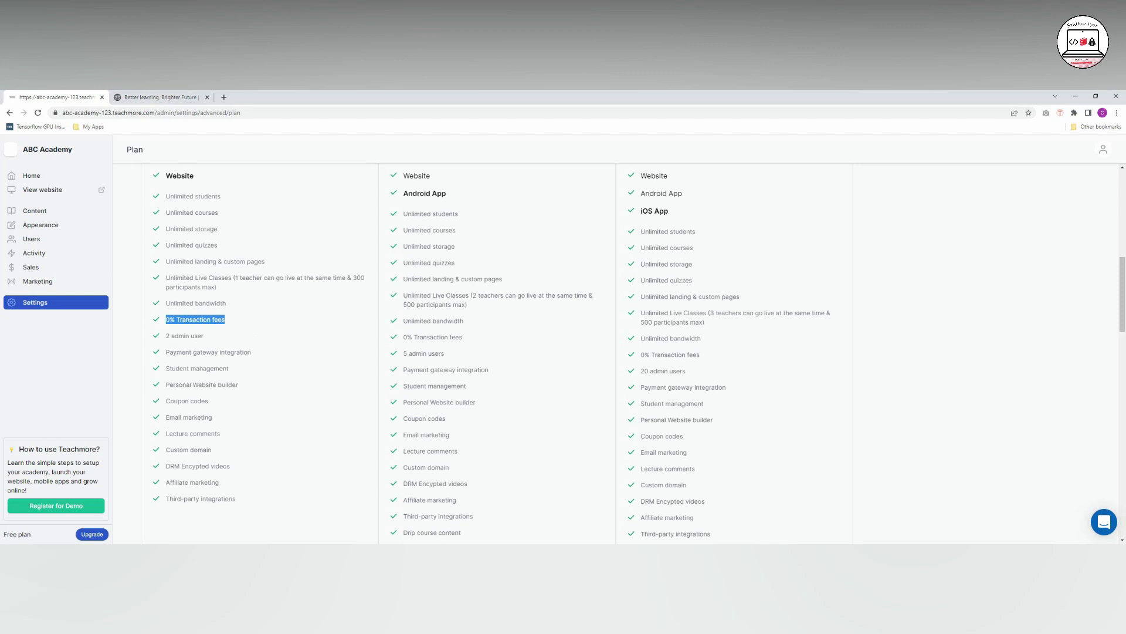
drag(165, 352, 249, 352)
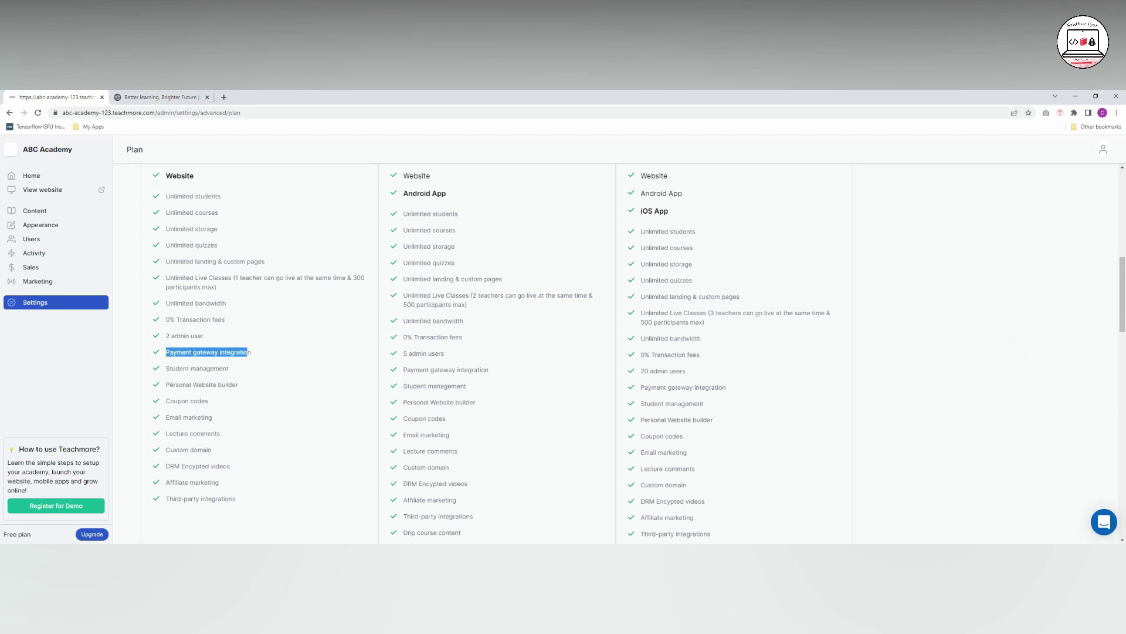
drag(165, 368, 215, 369)
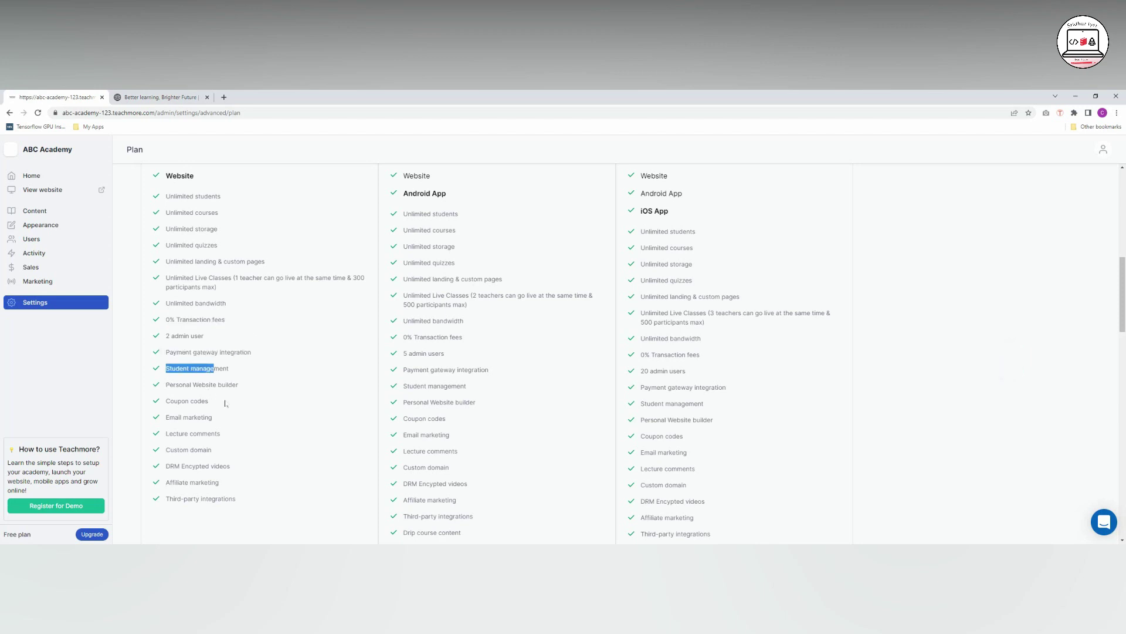
scroll(208, 389, down, 1)
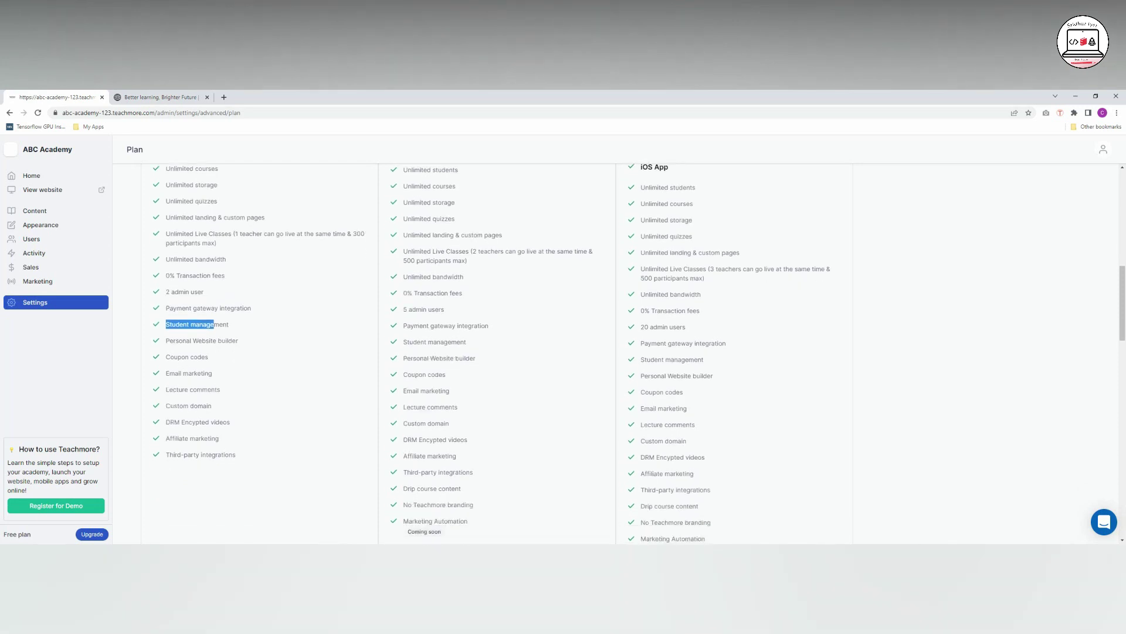
click(198, 386)
- Compare the included features and prices of the Basic, Pro and Business plans
scroll(327, 313, up, 2)
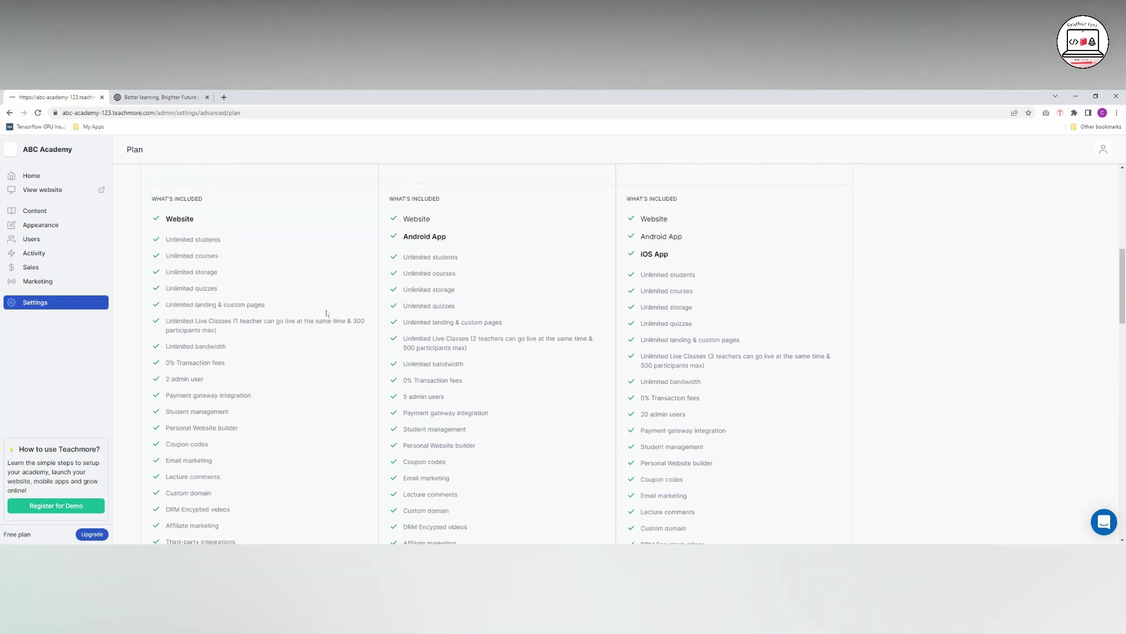
scroll(327, 313, down, 2)
scroll(312, 304, up, 2)
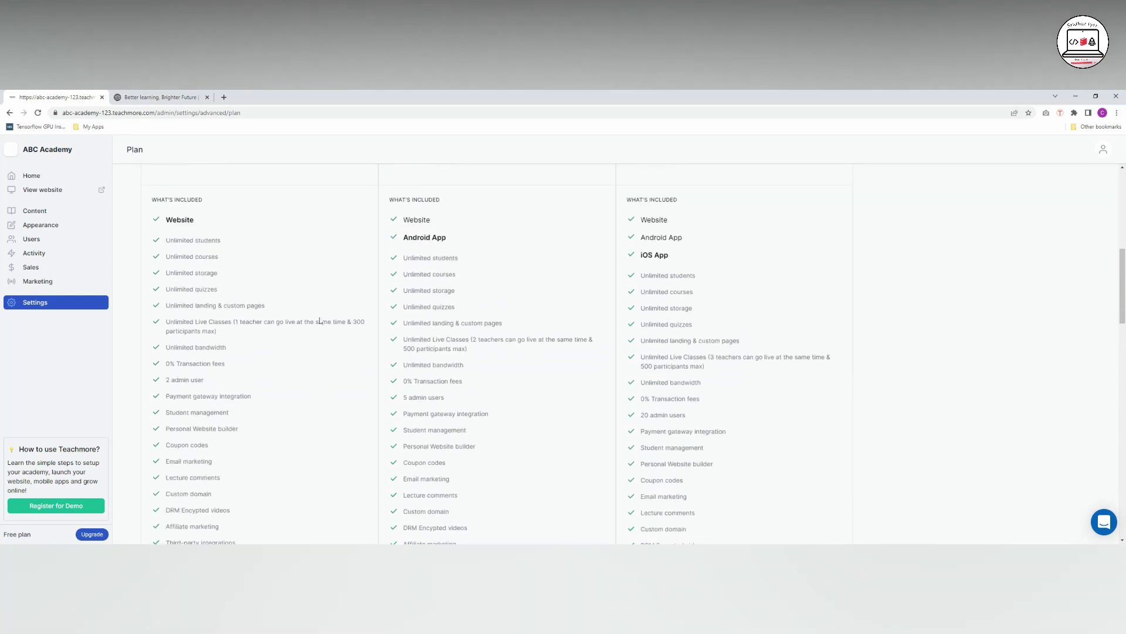
scroll(389, 328, down, 2)
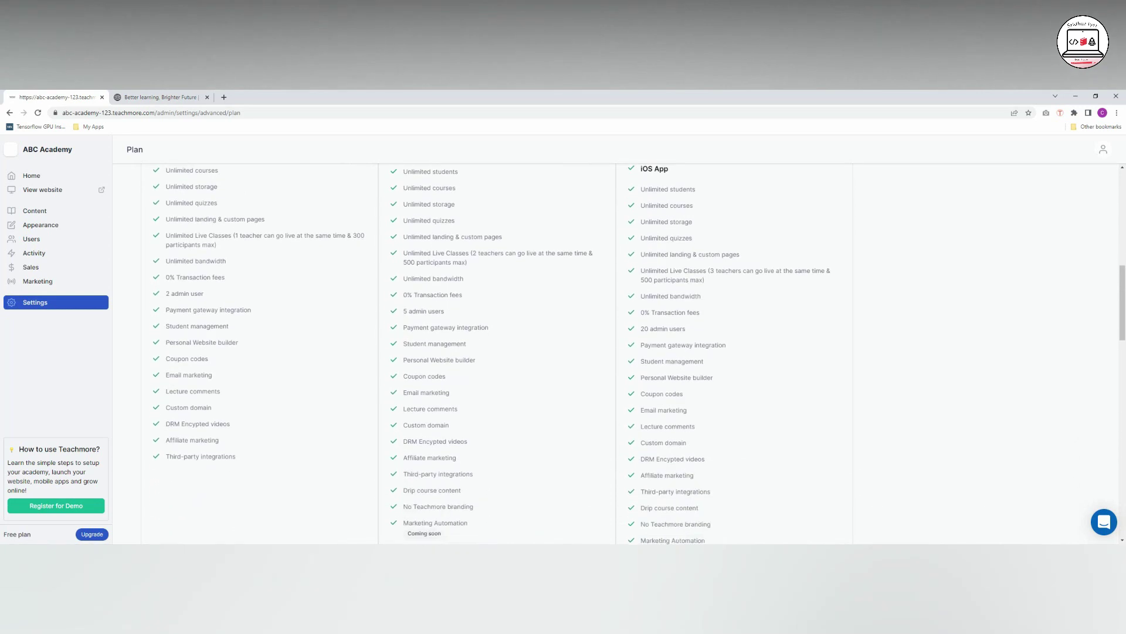
scroll(418, 315, up, 3)
scroll(252, 477, up, 3)
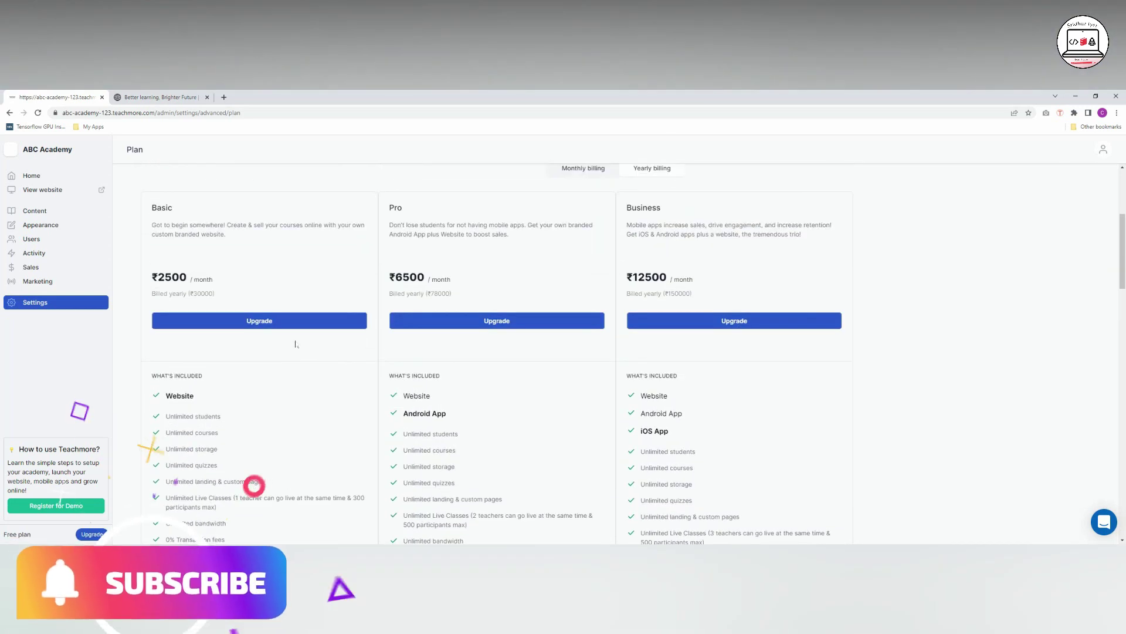
scroll(301, 370, down, 2)
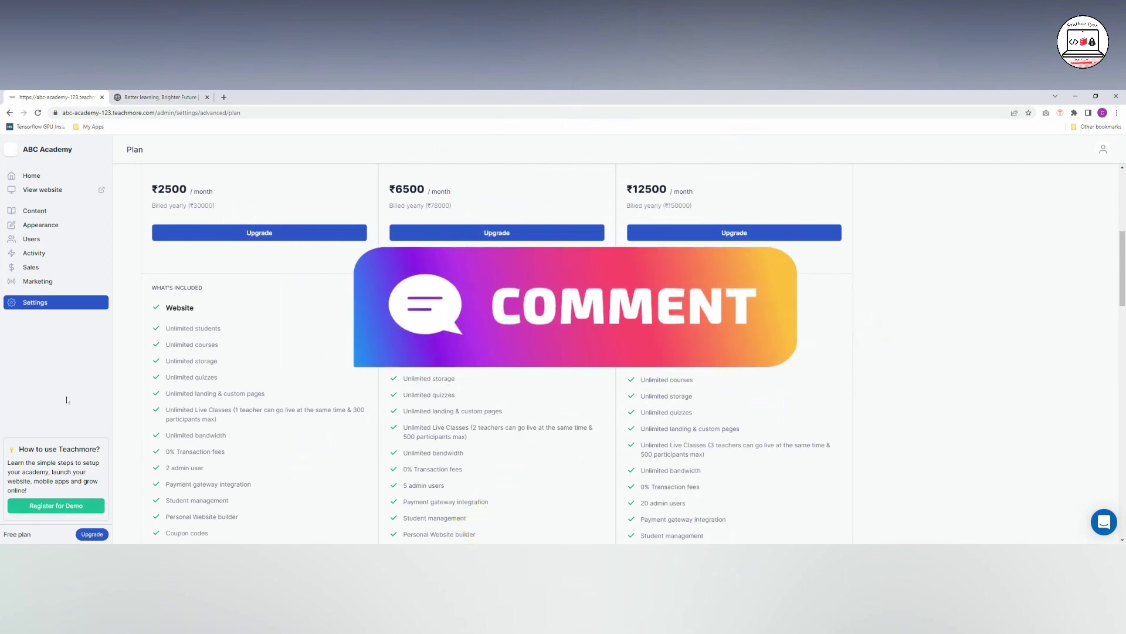
scroll(239, 439, up, 2)
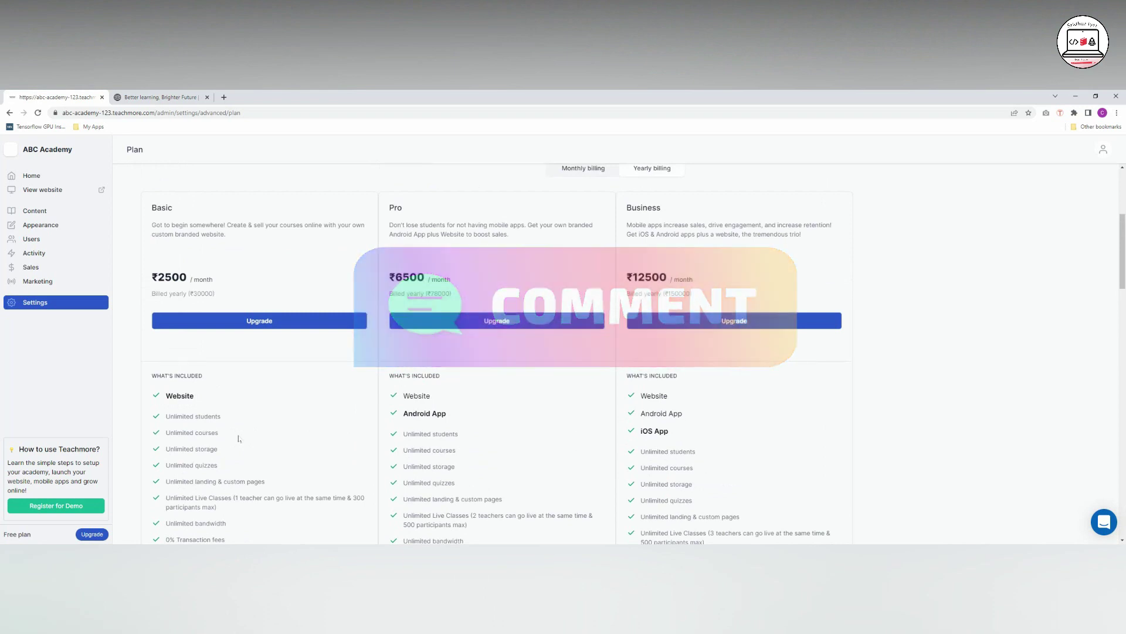
scroll(239, 439, down, 3)
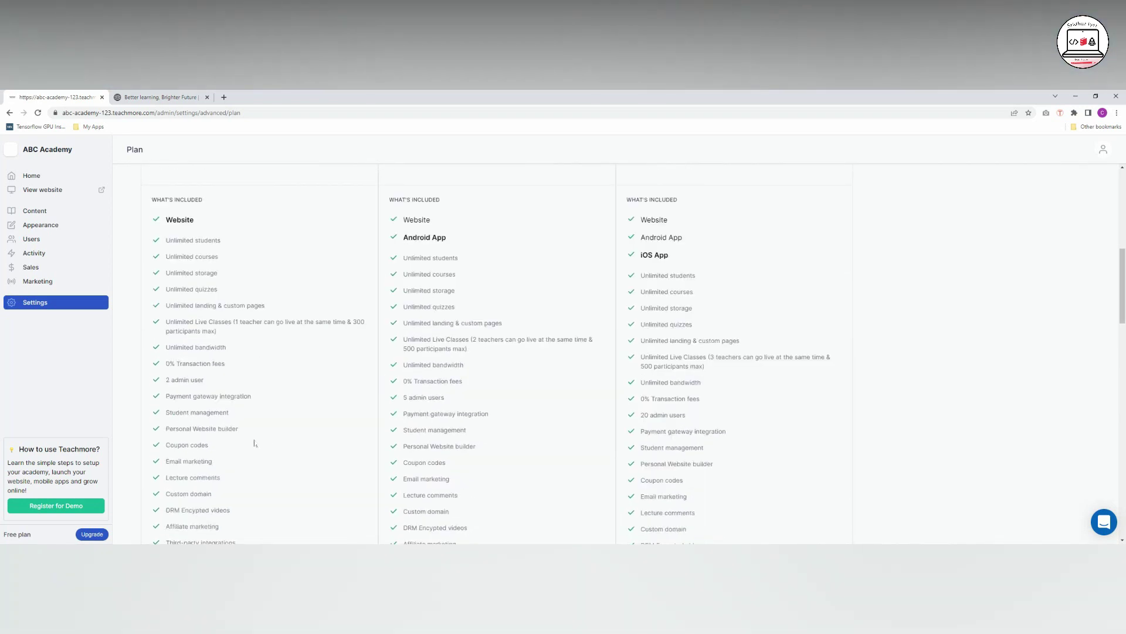
scroll(255, 443, down, 1)
scroll(258, 495, up, 3)
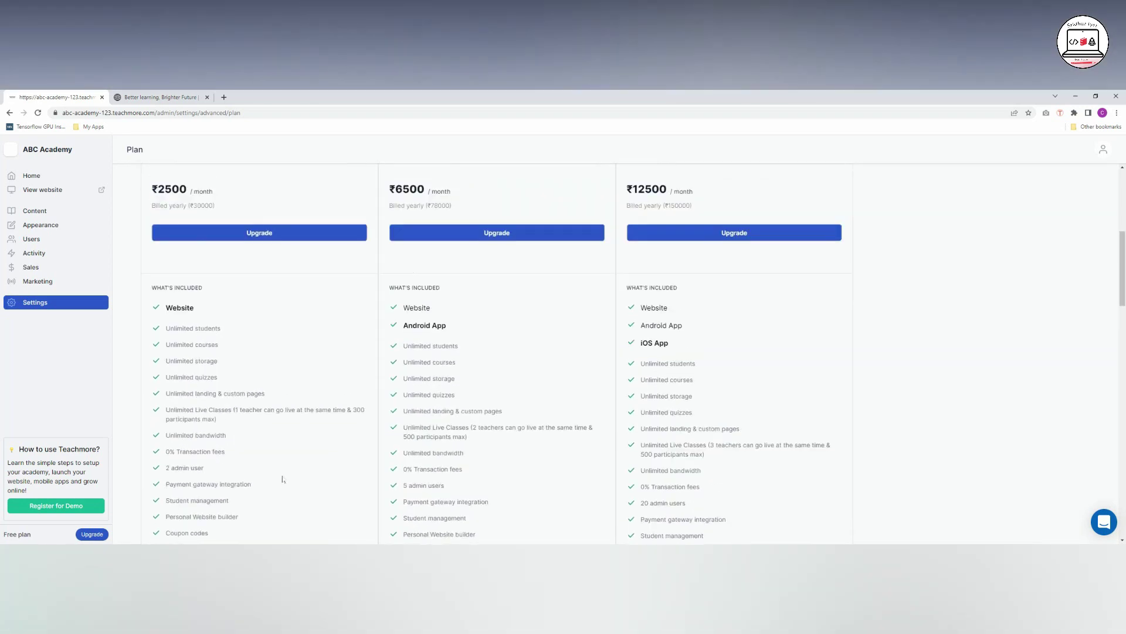
- Examine the Pro plan's included features against the Basic plan, starting with its Android app
scroll(292, 322, up, 2)
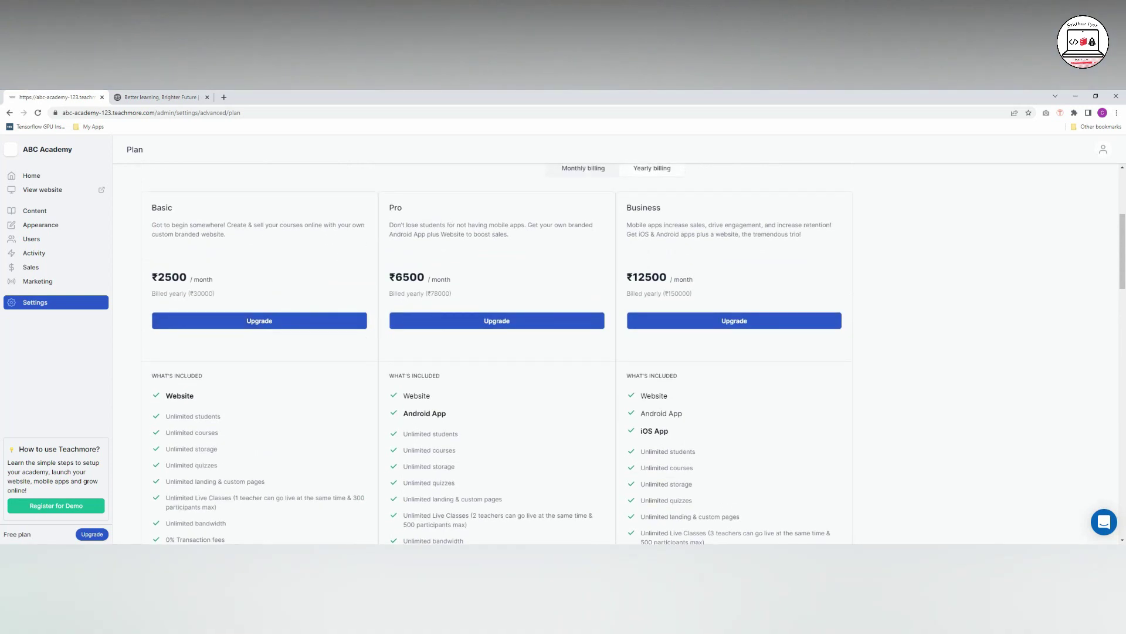
scroll(562, 290, down, 5)
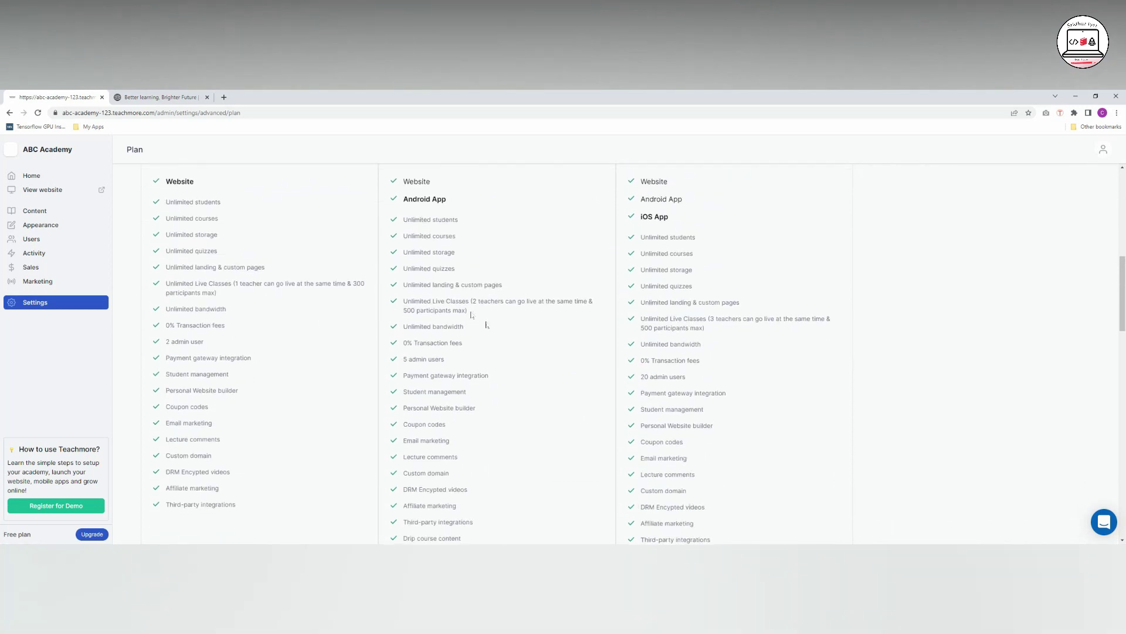
scroll(485, 319, up, 5)
scroll(511, 352, down, 1)
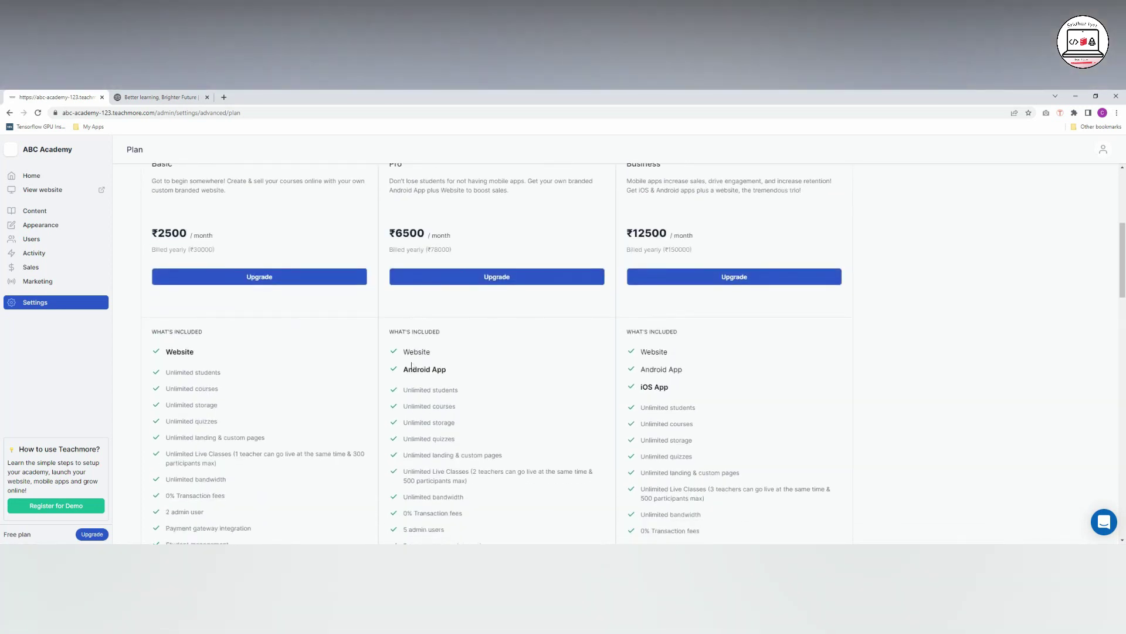
drag(403, 369, 447, 373)
scroll(458, 299, down, 2)
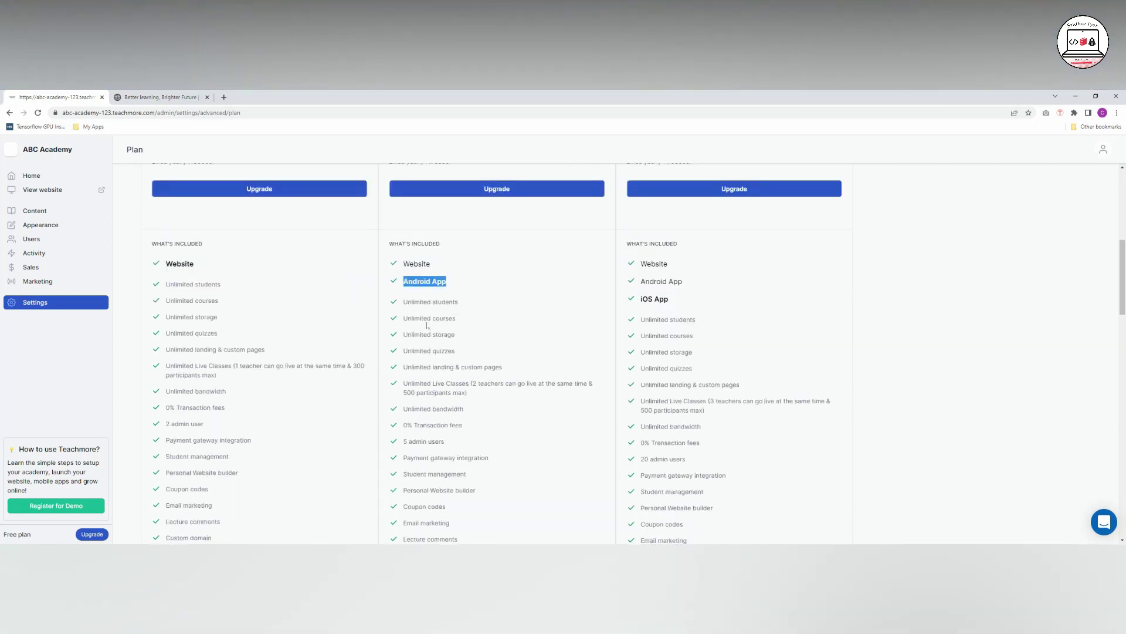
scroll(427, 325, down, 4)
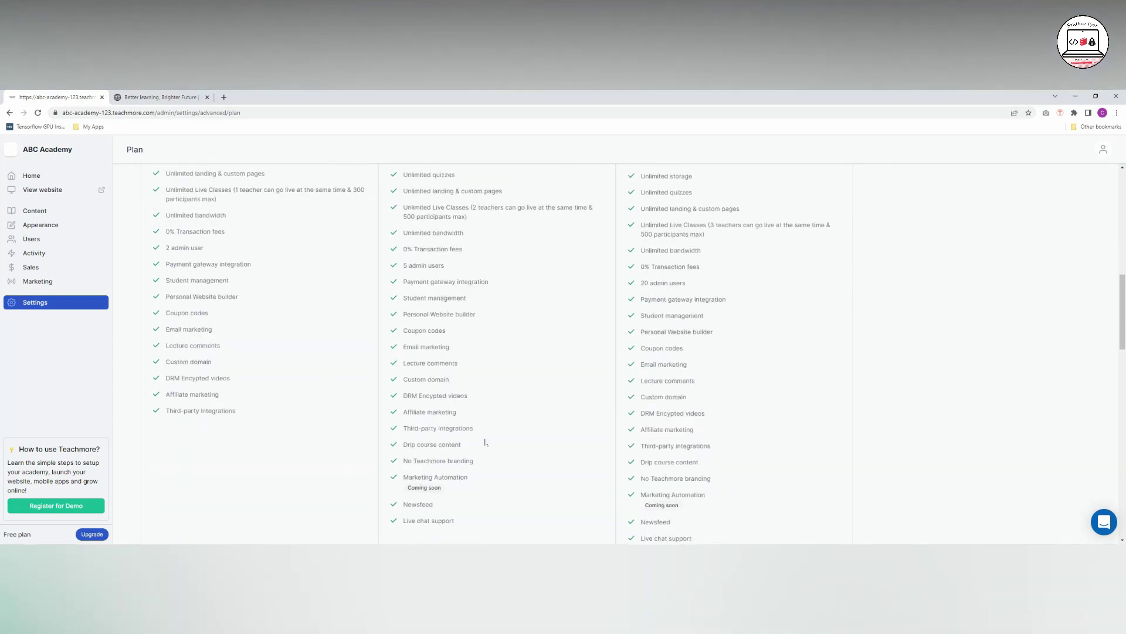
- Examine the Pro plan's additional features, including drip course content, removal of Teachmore branding, newsfeed and live chat support
drag(403, 444, 462, 445)
scroll(462, 437, down, 1)
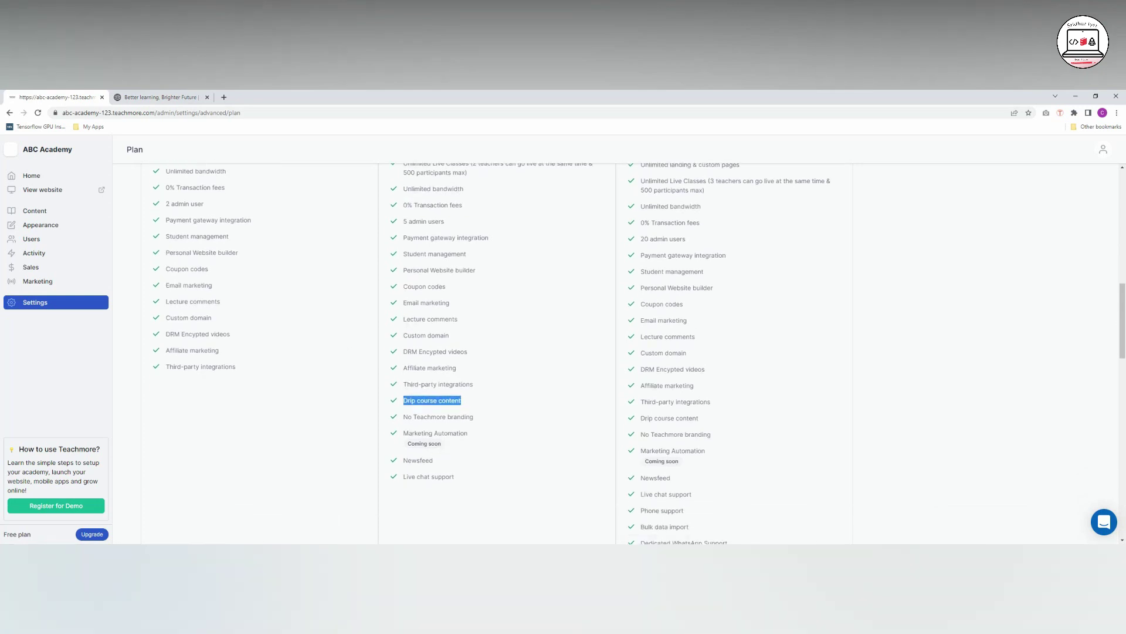
drag(403, 417, 477, 424)
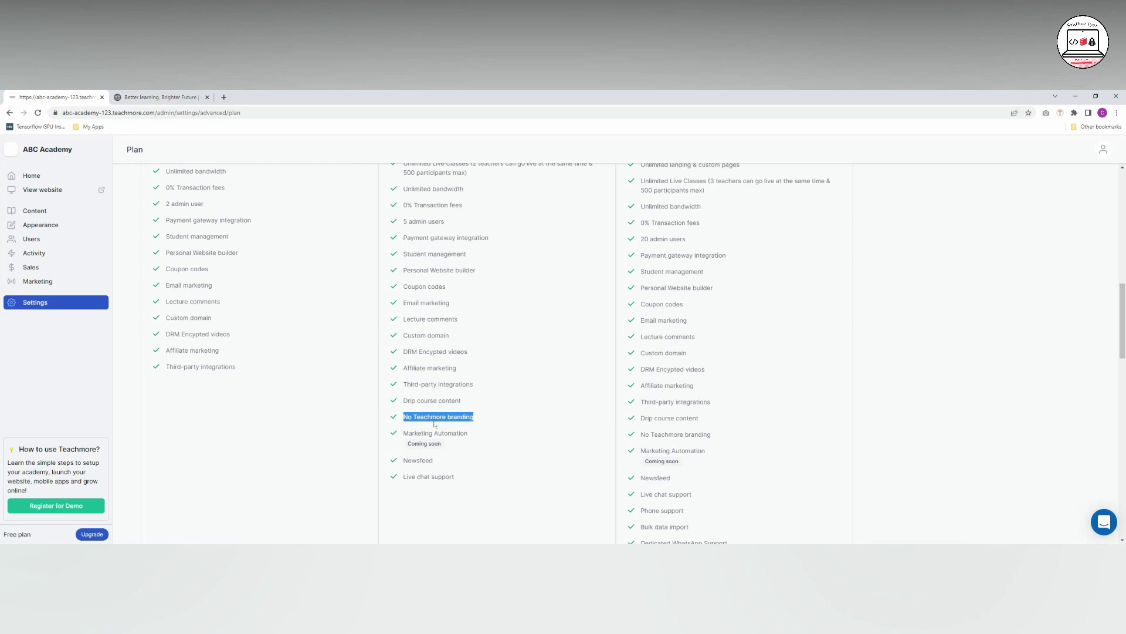
double_click(460, 417)
click(452, 445)
double_click(418, 460)
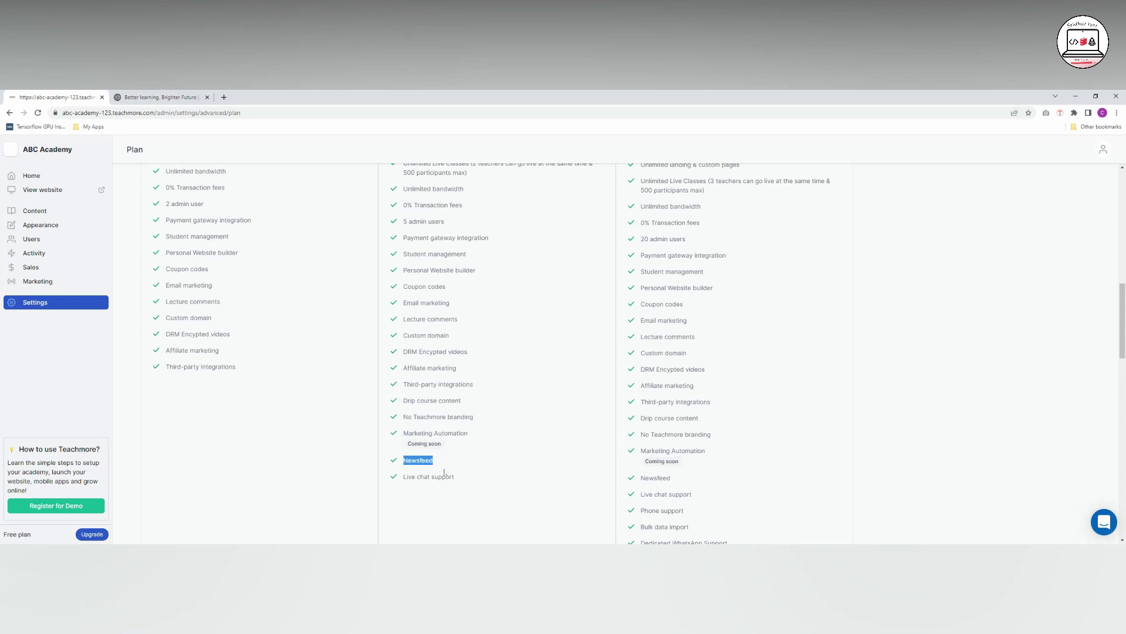
click(510, 469)
- Examine the Business plan's additional features, including the iOS app, phone support, bulk data import and dedicated WhatsApp support
scroll(534, 358, up, 5)
scroll(534, 358, up, 2)
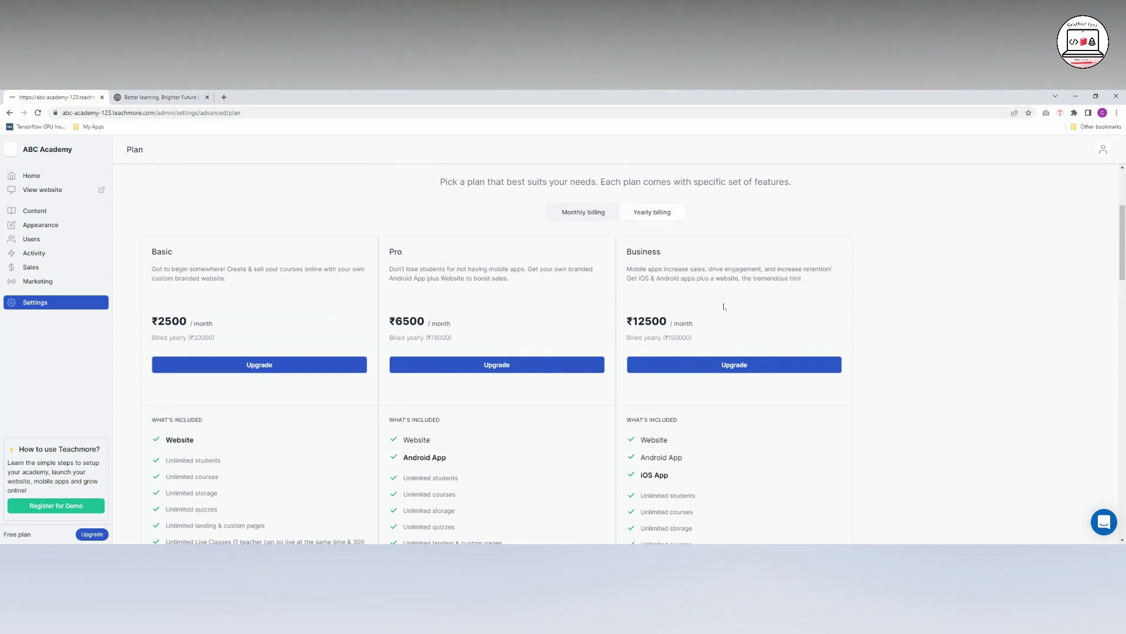
scroll(721, 305, down, 4)
scroll(716, 301, up, 4)
scroll(715, 356, down, 2)
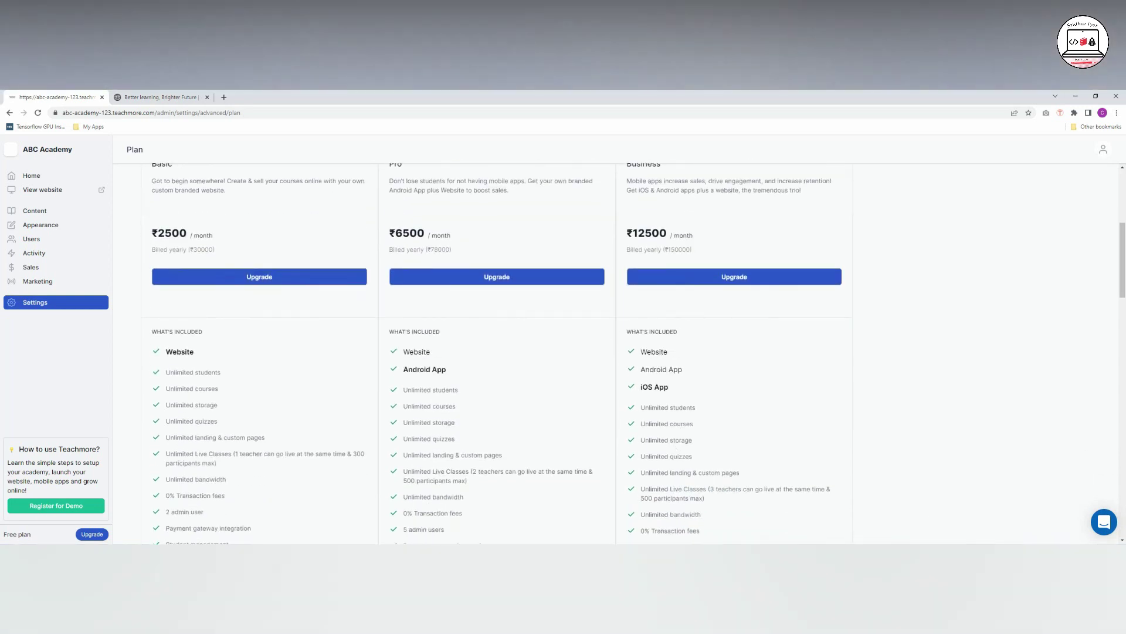
drag(640, 391, 668, 388)
scroll(669, 388, down, 8)
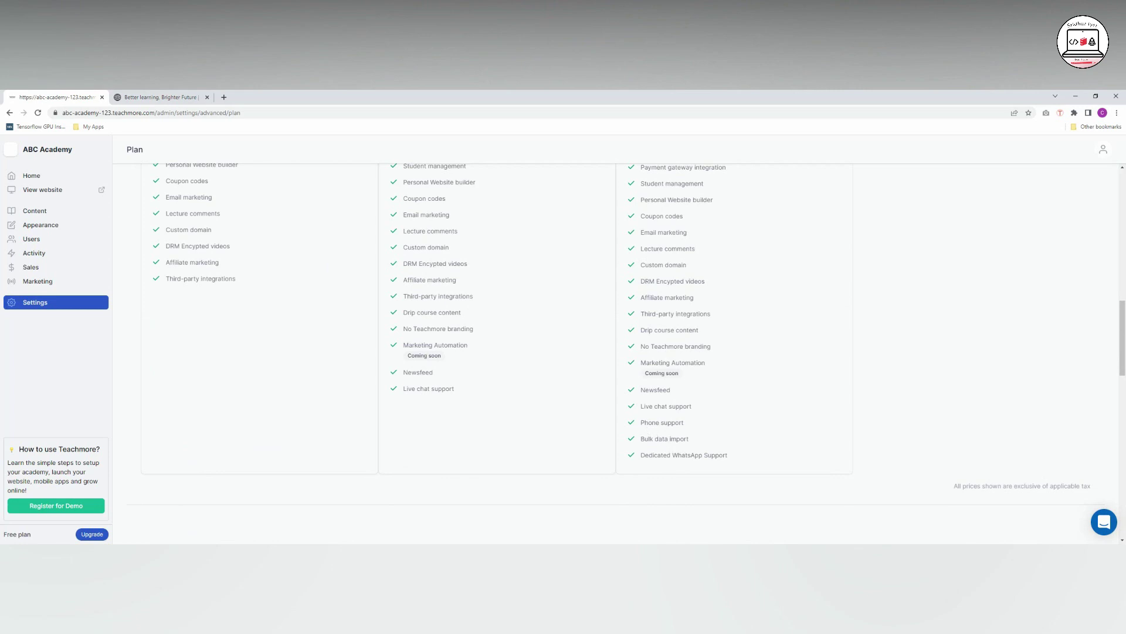
drag(641, 423, 735, 459)
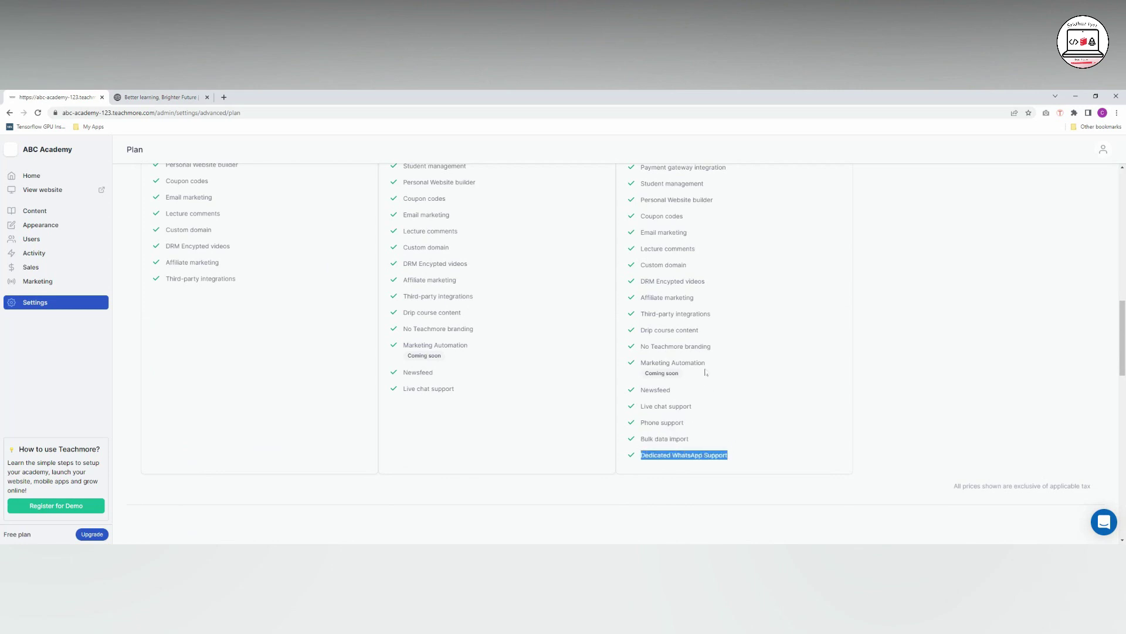
scroll(650, 333, up, 6)
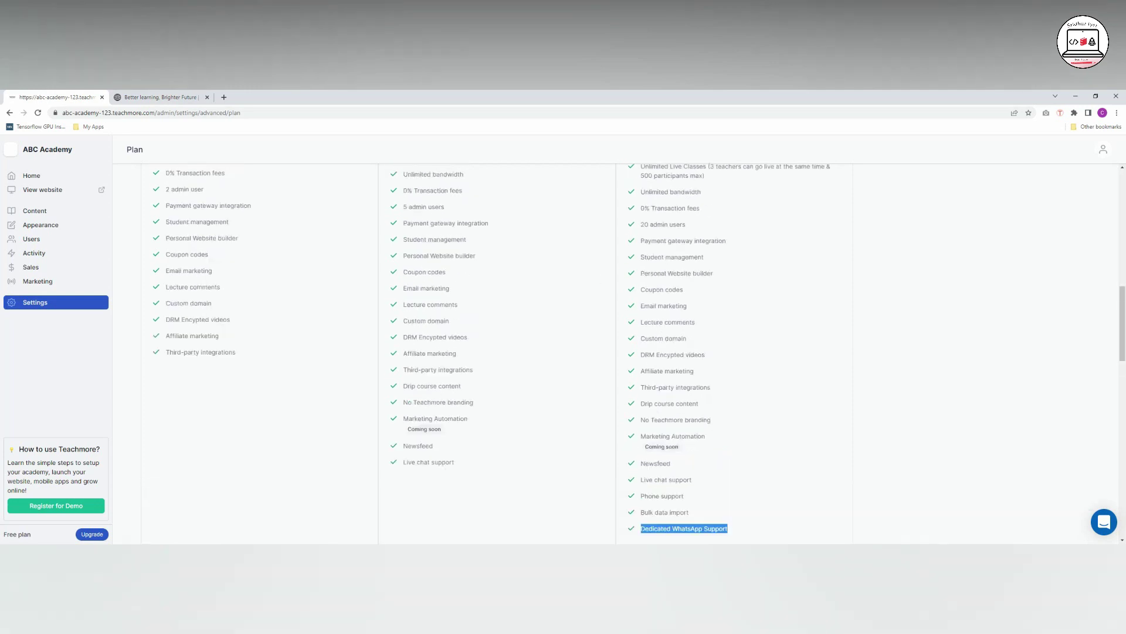
scroll(645, 311, up, 1)
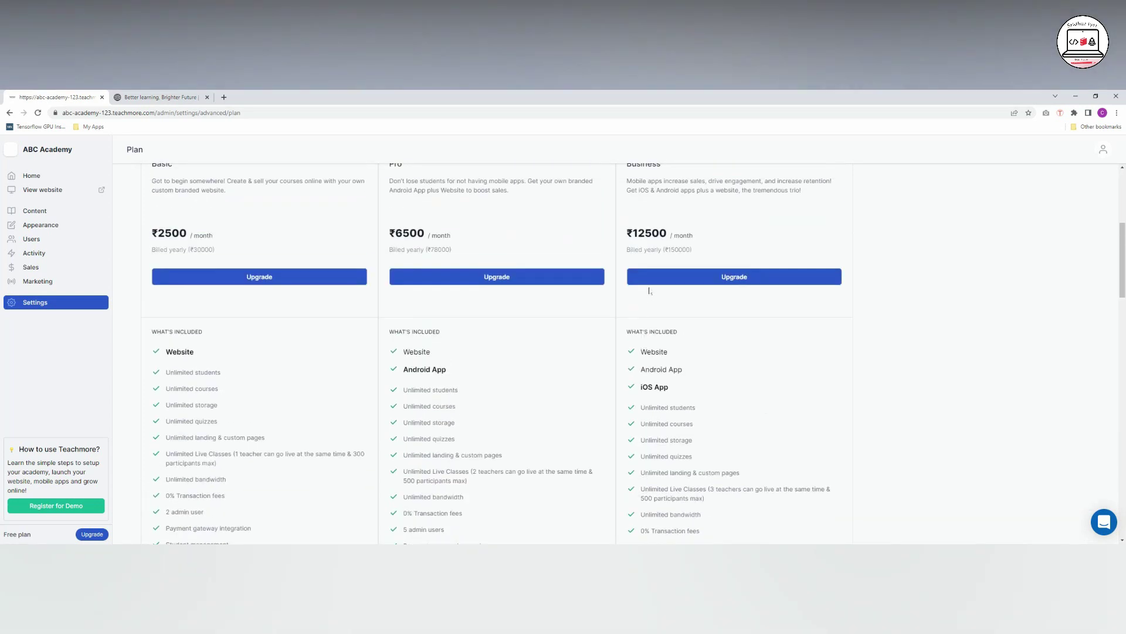
- Review the per-month prices of the Basic, Pro and Business plans under yearly billing
scroll(564, 364, up, 2)
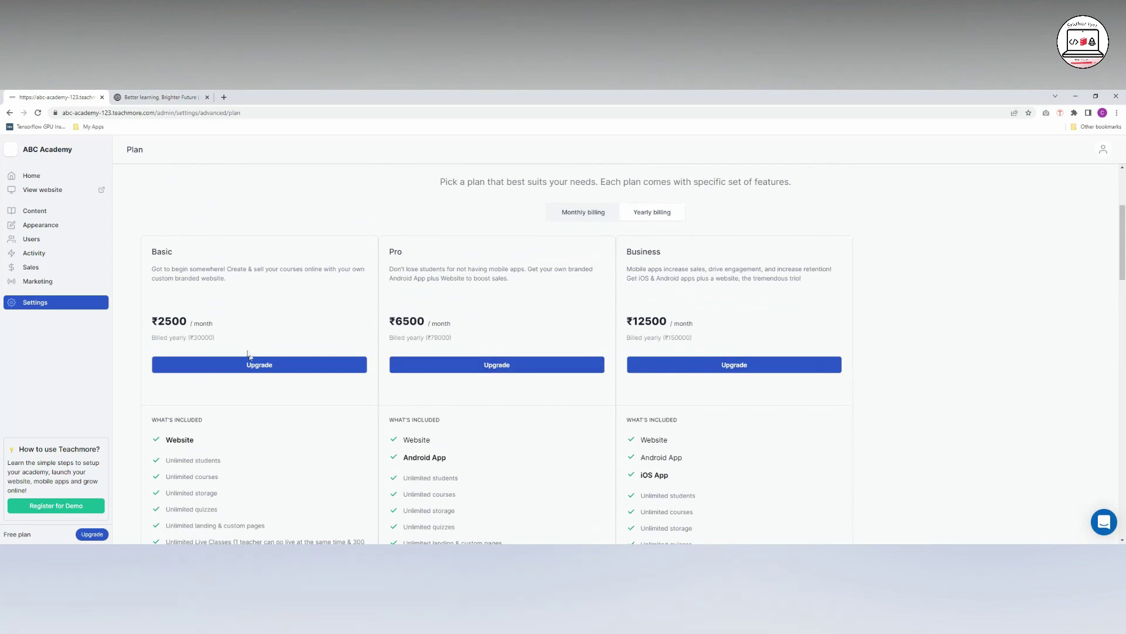
drag(151, 322, 189, 327)
drag(395, 321, 429, 323)
drag(632, 321, 667, 323)
click(549, 250)
- Switch the plan prices between monthly and yearly billing, ending on monthly, and compare the Basic and Pro prices
click(583, 216)
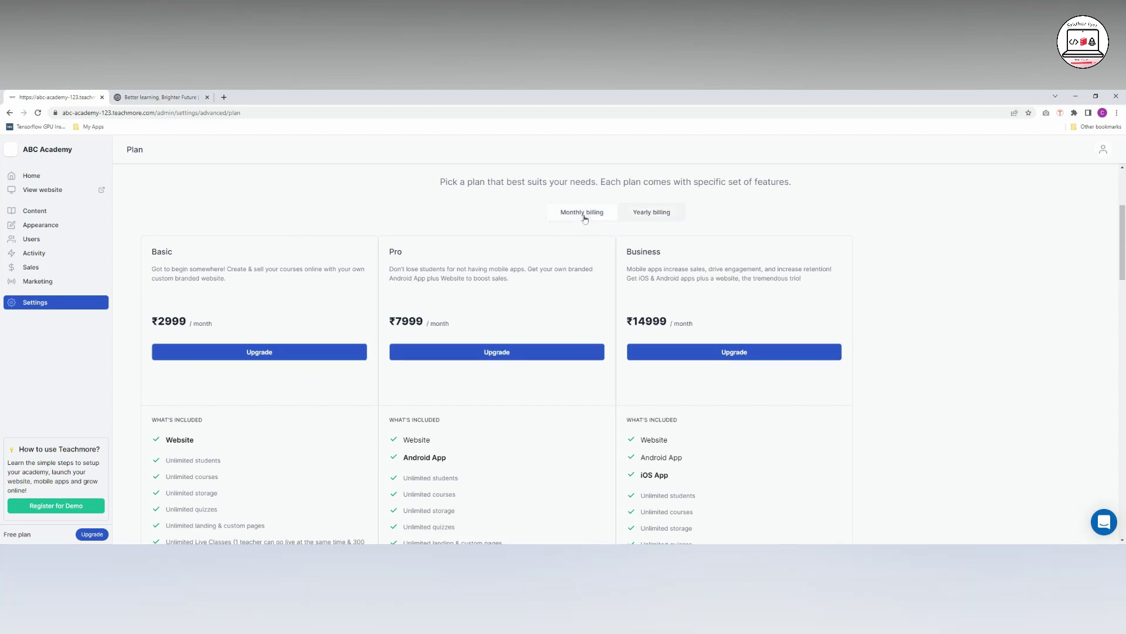
click(653, 214)
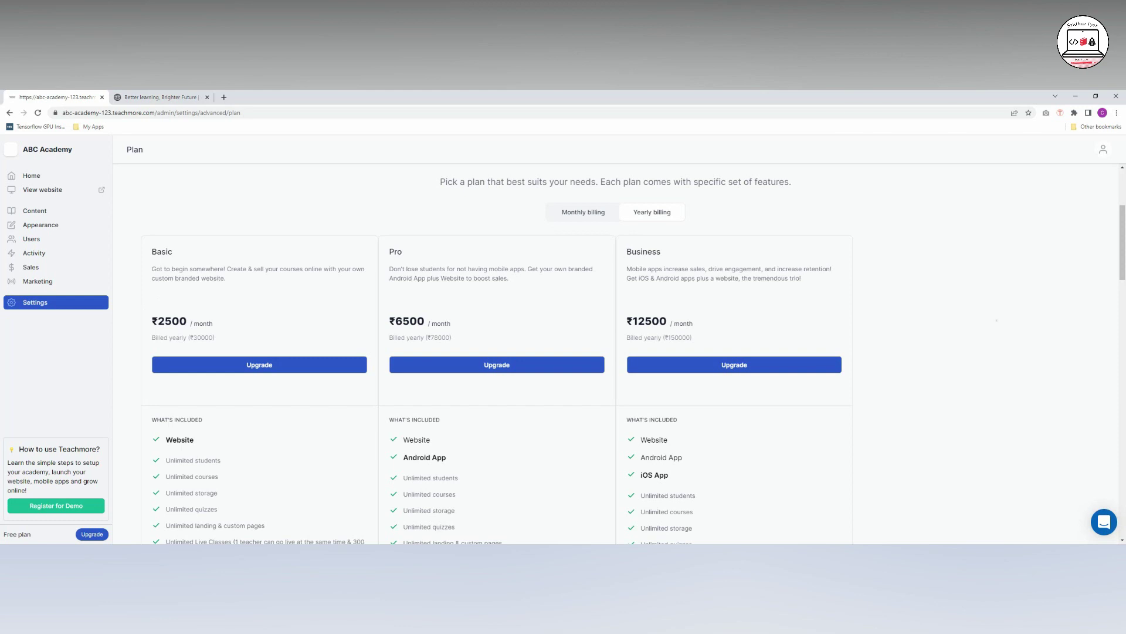
mouse_move(151, 320)
mouse_down()
mouse_move(216, 326)
mouse_move(150, 321)
mouse_up()
click(585, 213)
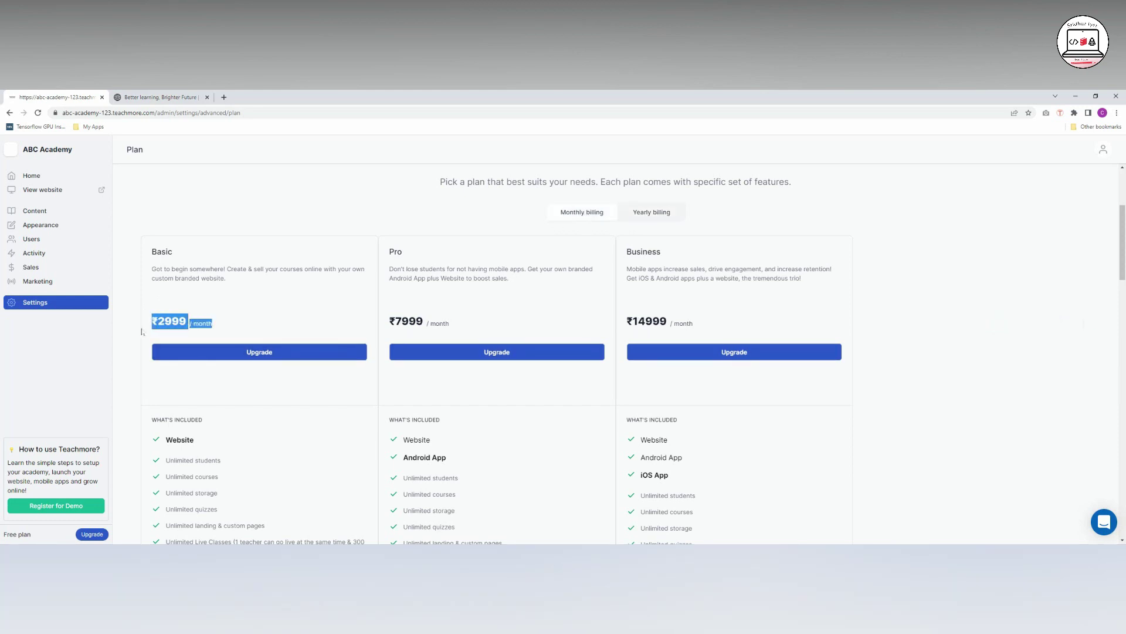
click(268, 194)
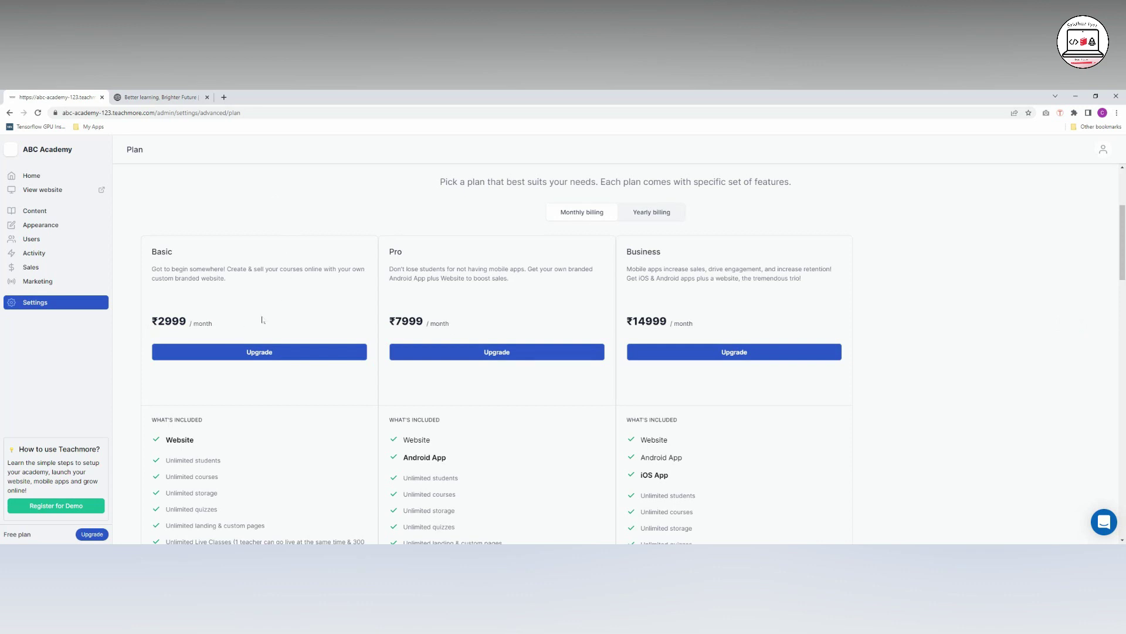
drag(150, 321, 214, 327)
click(297, 319)
drag(389, 321, 446, 323)
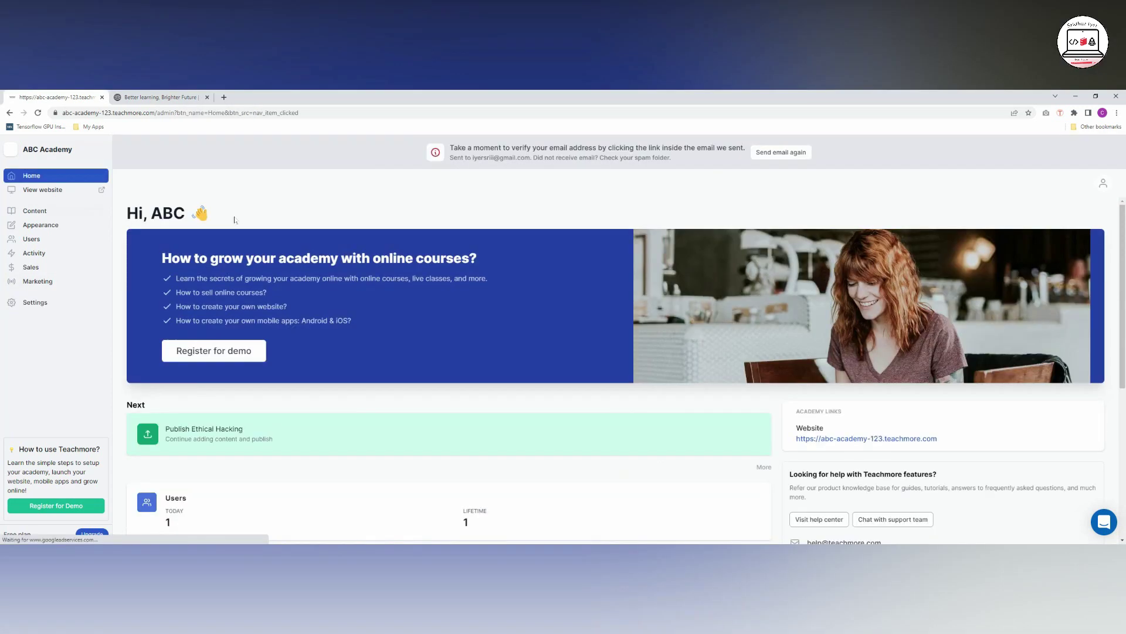